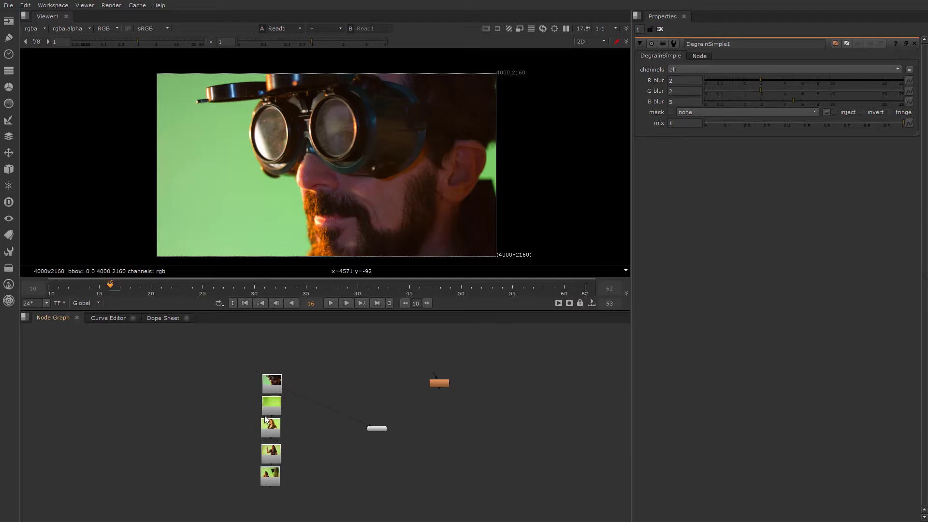
drag(251, 360, 309, 503)
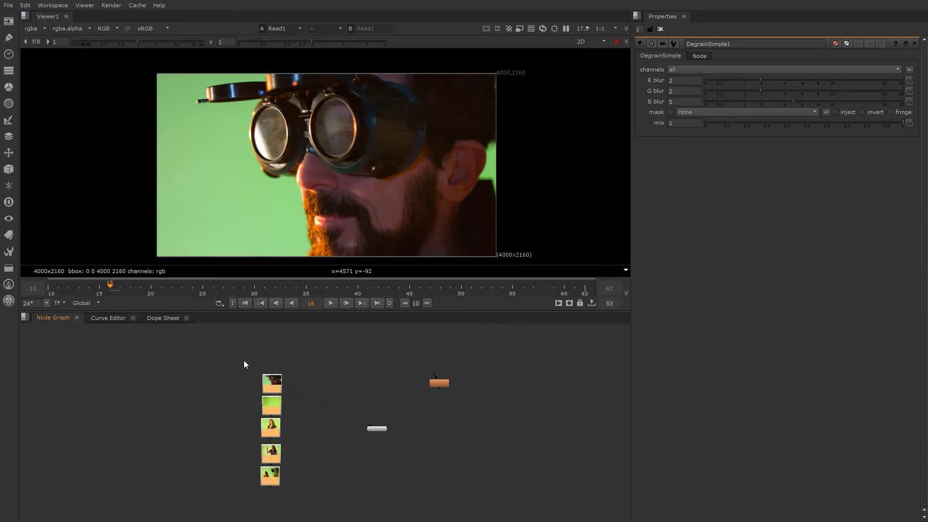
drag(244, 361, 298, 497)
click(245, 371)
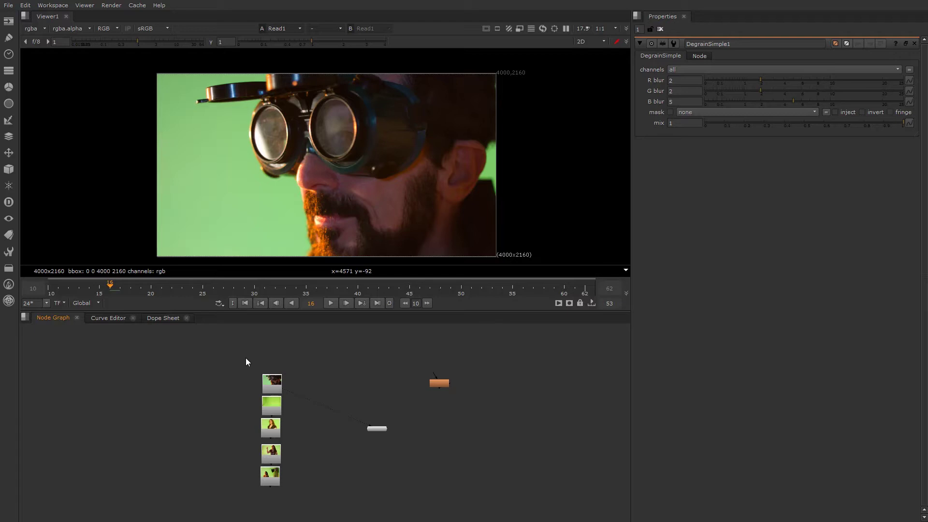
drag(245, 358, 297, 501)
click(247, 363)
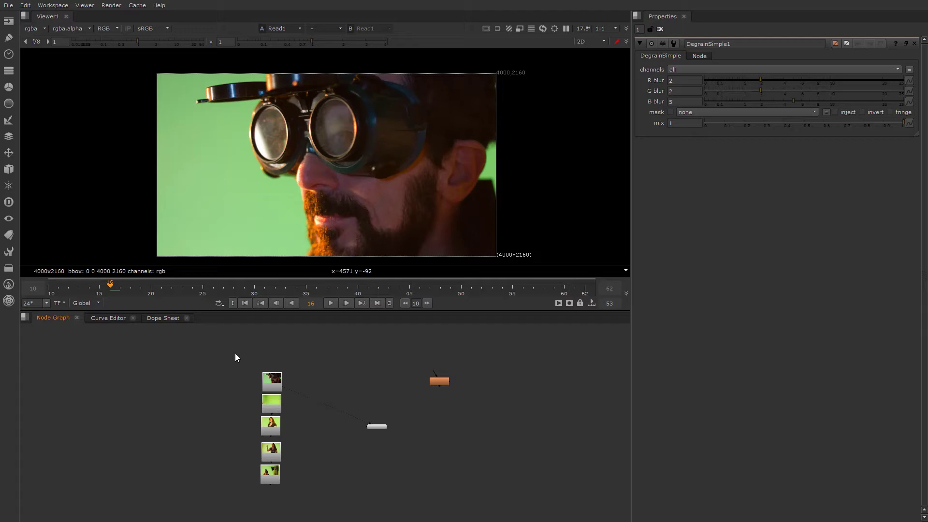
Connect the Viewer to the Read1 node and open Read1's properties
scroll(281, 380, up, 4)
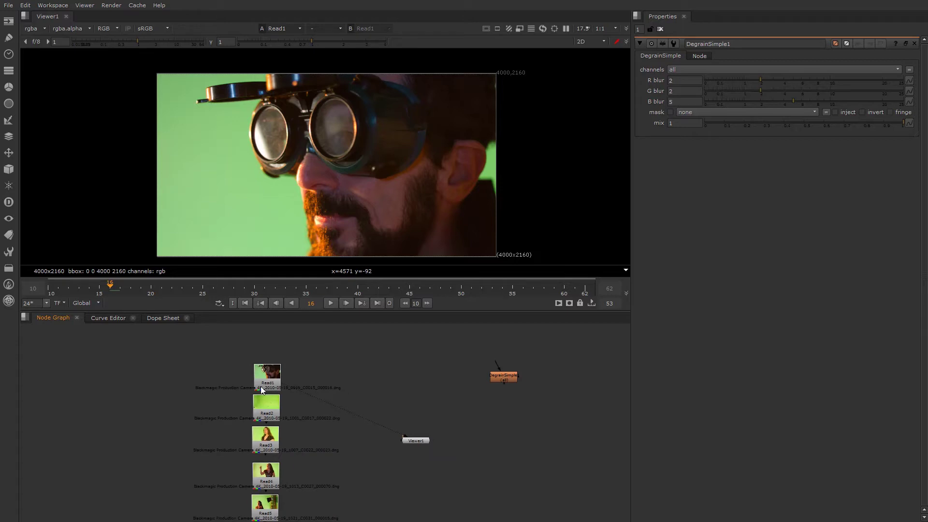
click(259, 350)
key(1)
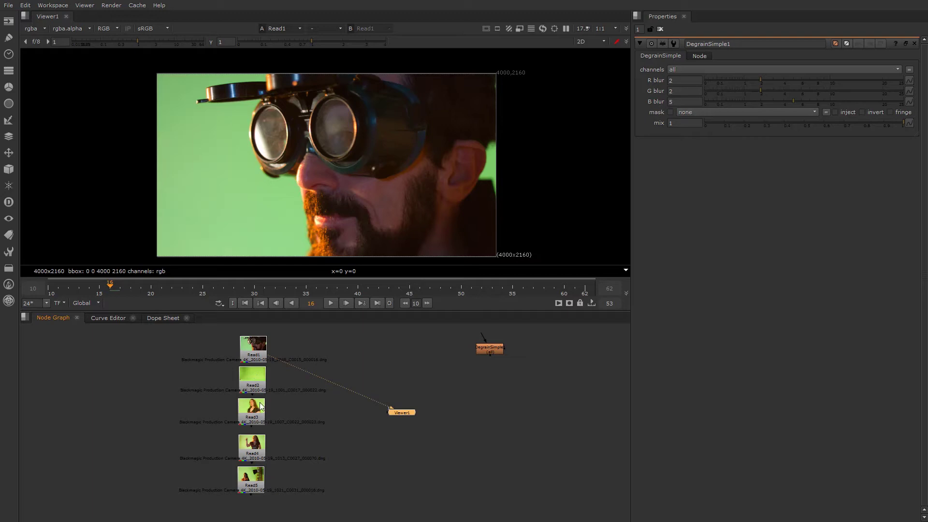
click(255, 350)
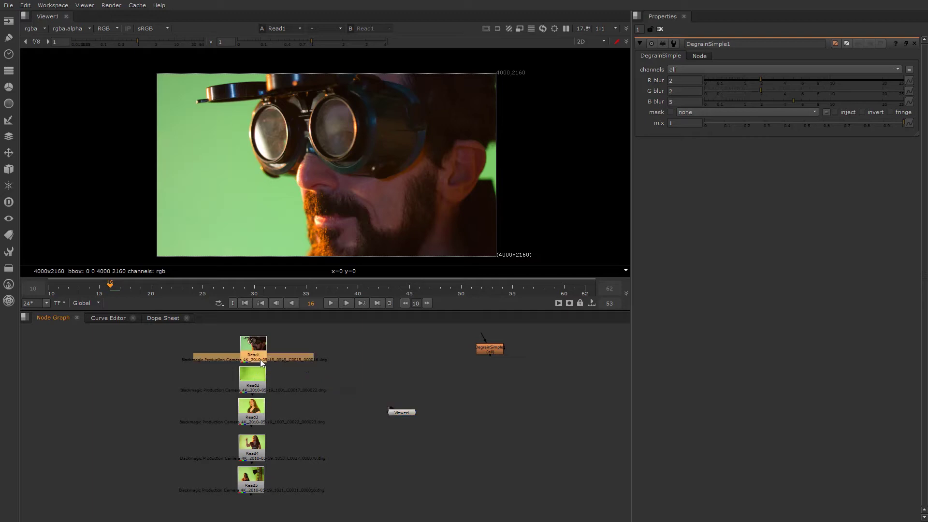
drag(389, 408, 258, 352)
double_click(253, 347)
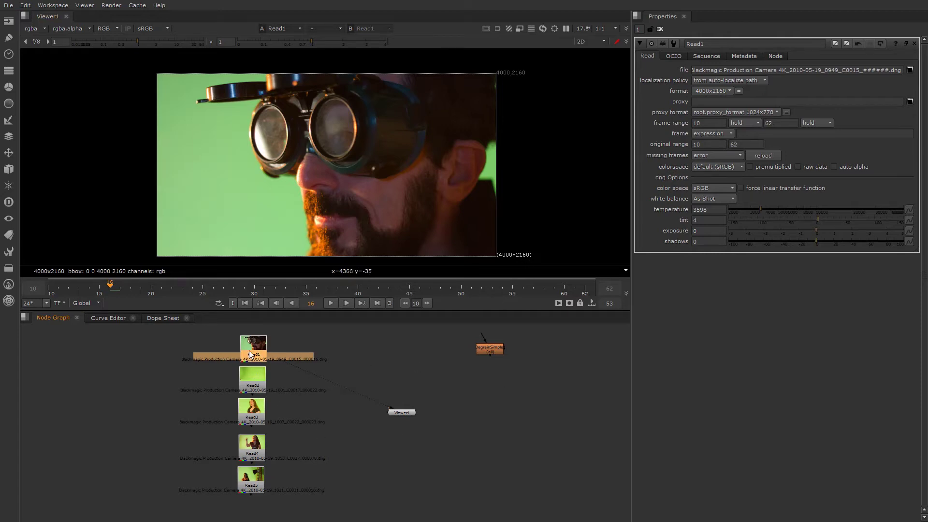
scroll(257, 348, up, 3)
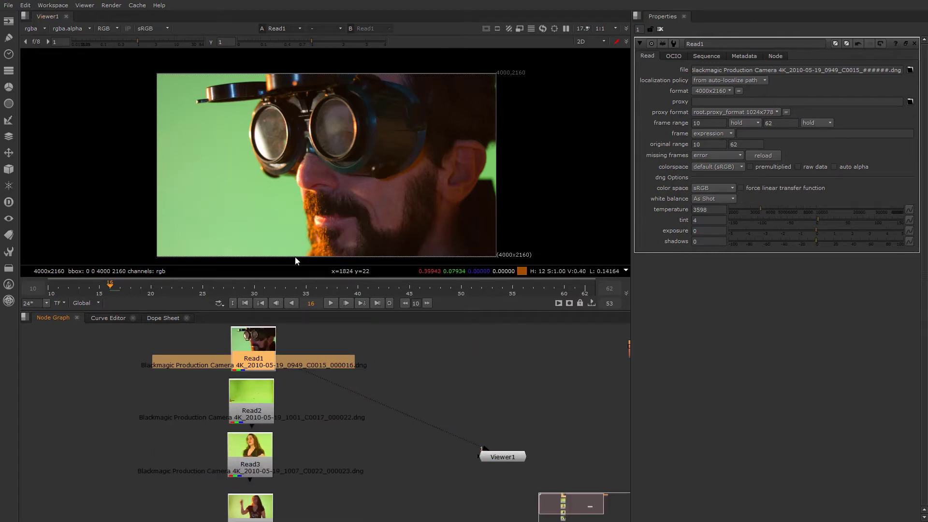
Review the Read1 footage at several frames across the clip, ending on frame 32
click(274, 288)
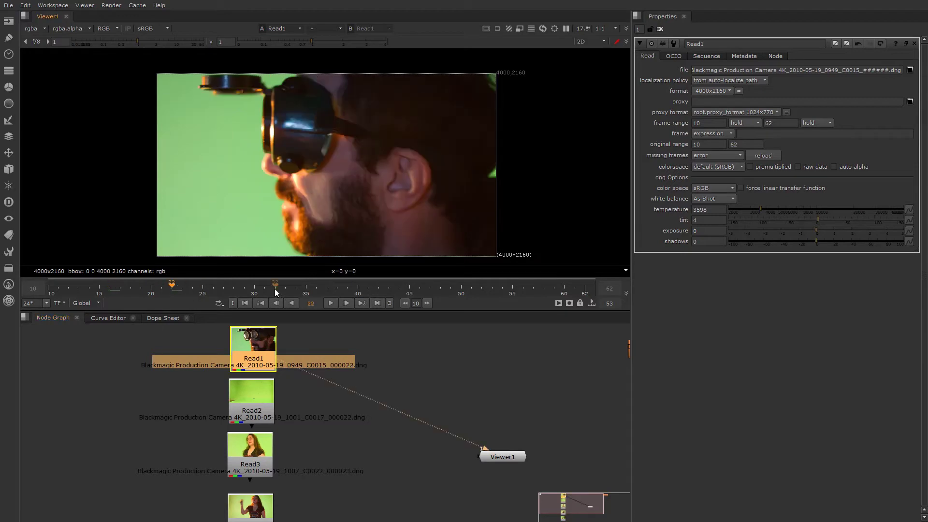
click(416, 288)
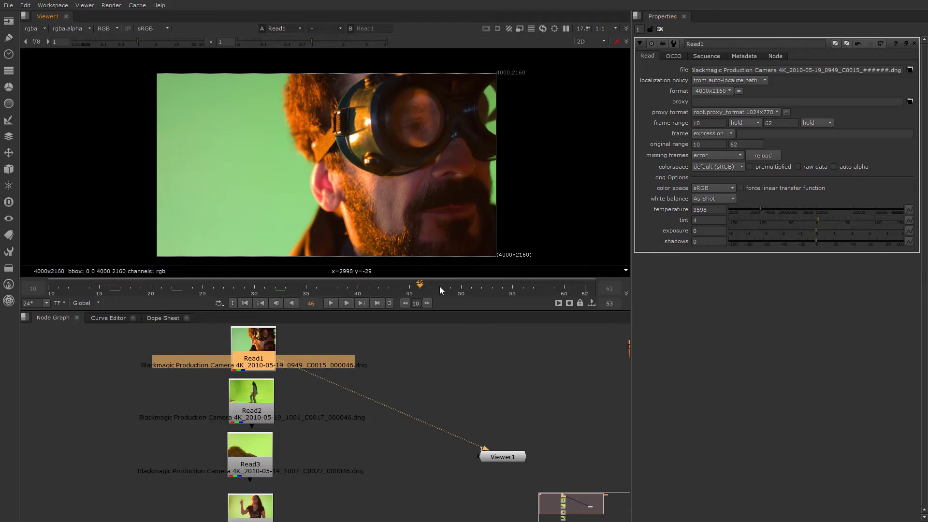
click(280, 289)
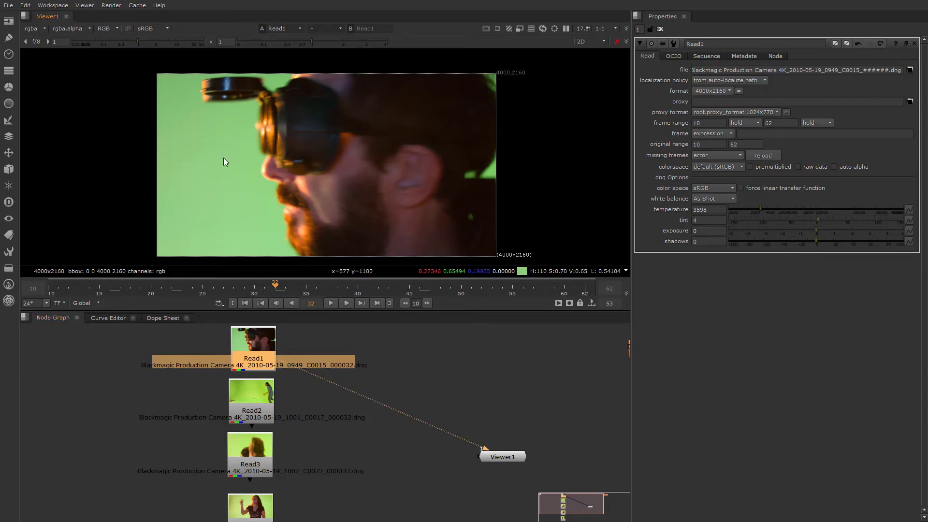
Sample the average colour of small rectangular areas of the green backdrop in front of the man's face
ctrl+shift+drag(202, 147, 225, 170)
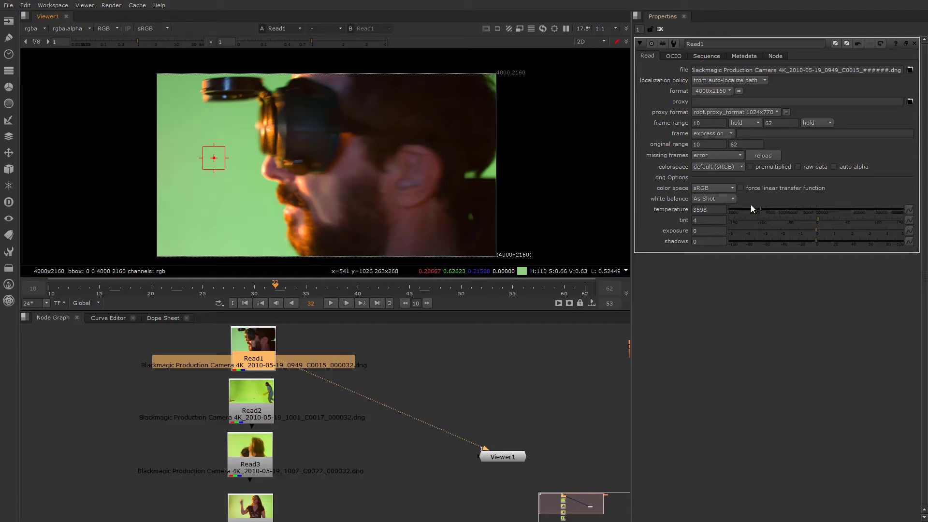
double_click(716, 213)
click(718, 212)
ctrl+shift+drag(214, 190, 237, 210)
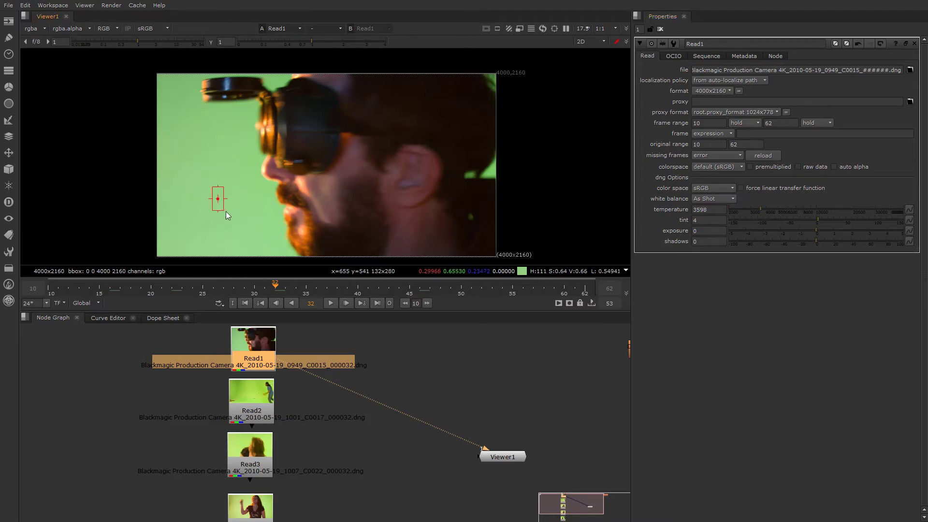
Try an exposure of -1.1 on Read1, resample the green backdrop, and set the exposure to -0.6
drag(810, 231, 796, 231)
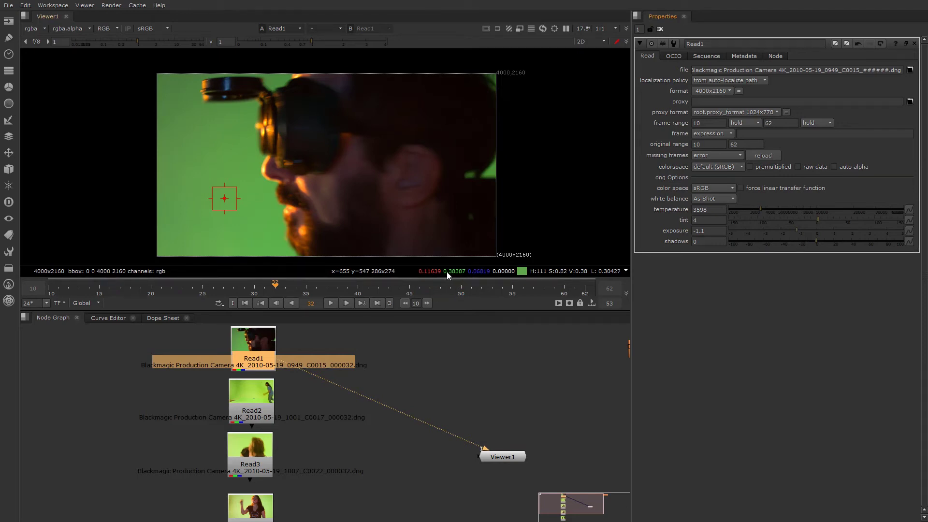
ctrl+shift+drag(210, 182, 233, 198)
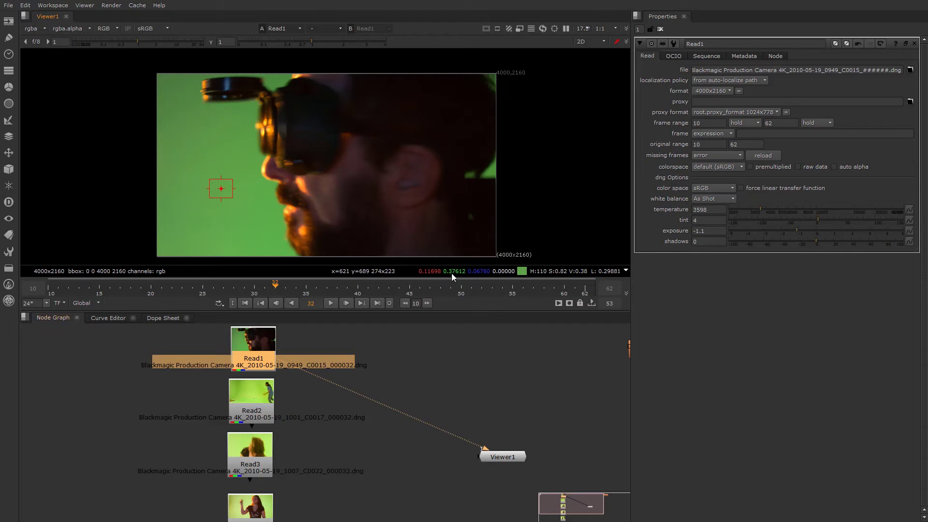
drag(791, 234, 806, 234)
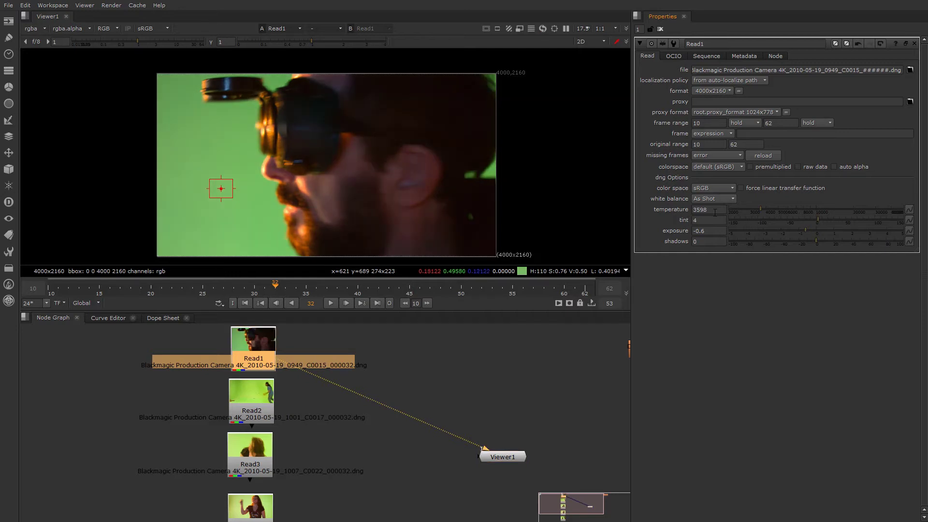
Try widely different white balance temperatures on Read1, including 2080, 6400 and 2450, to compare the backdrop's colour values
click(740, 209)
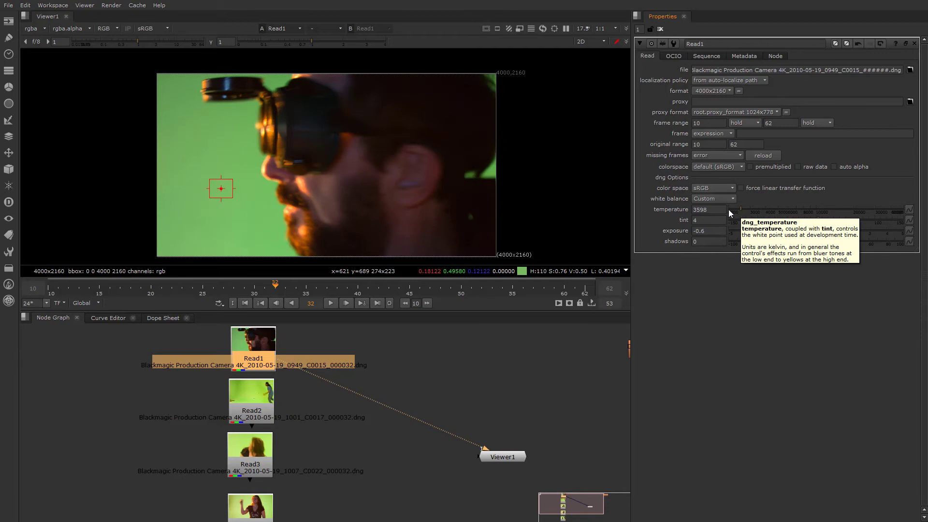
drag(738, 208, 729, 208)
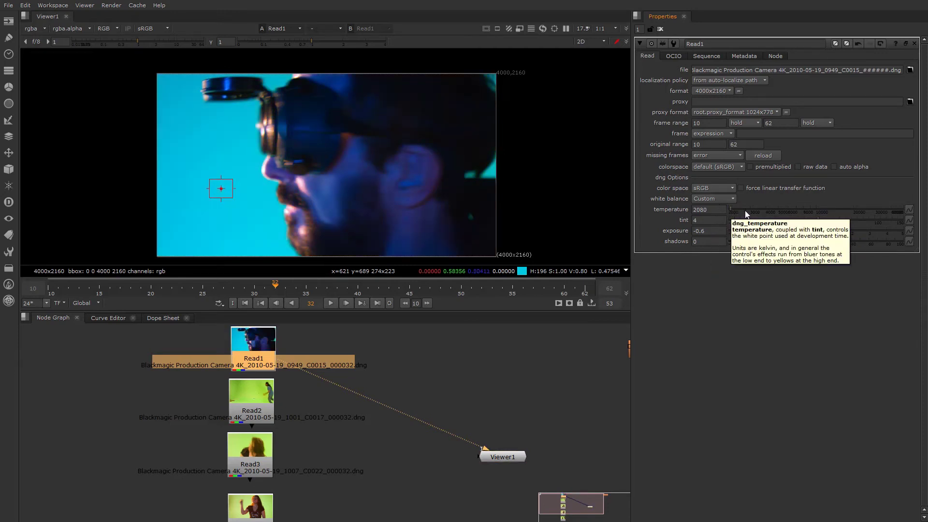
click(744, 210)
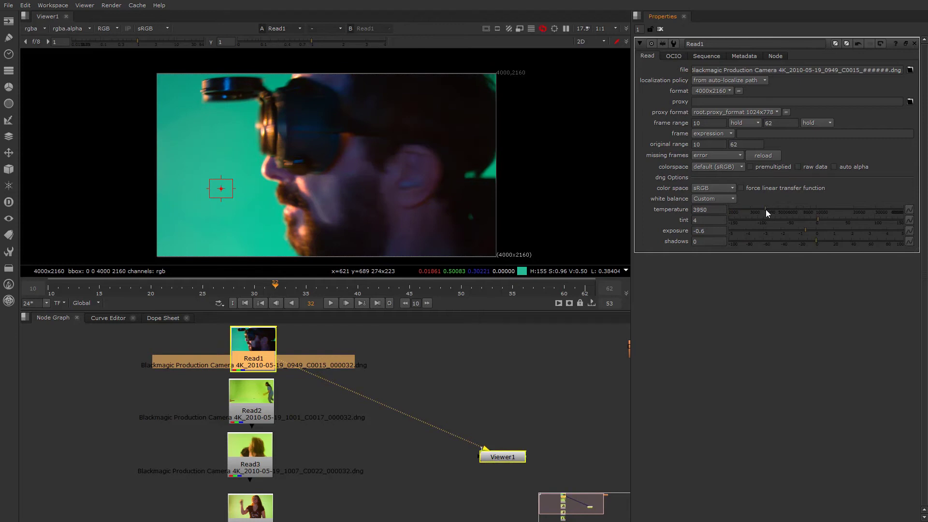
click(791, 210)
click(745, 210)
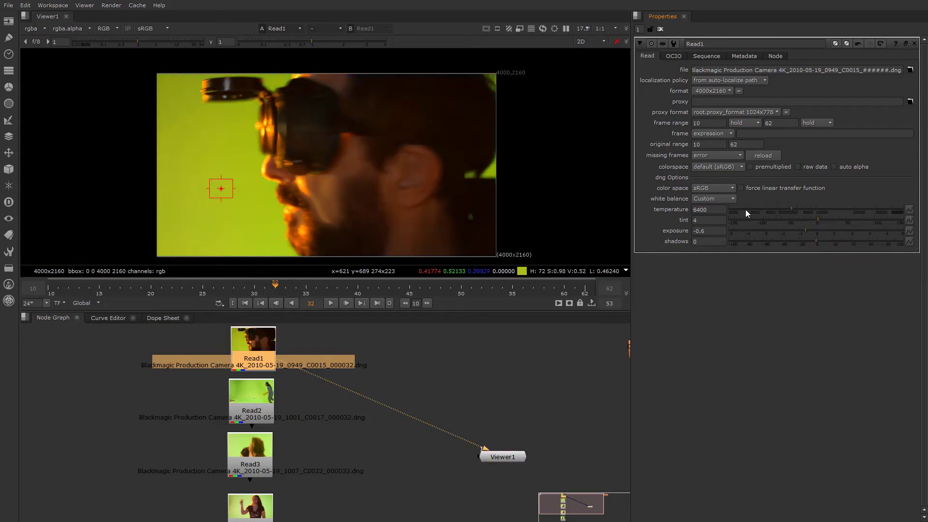
click(739, 209)
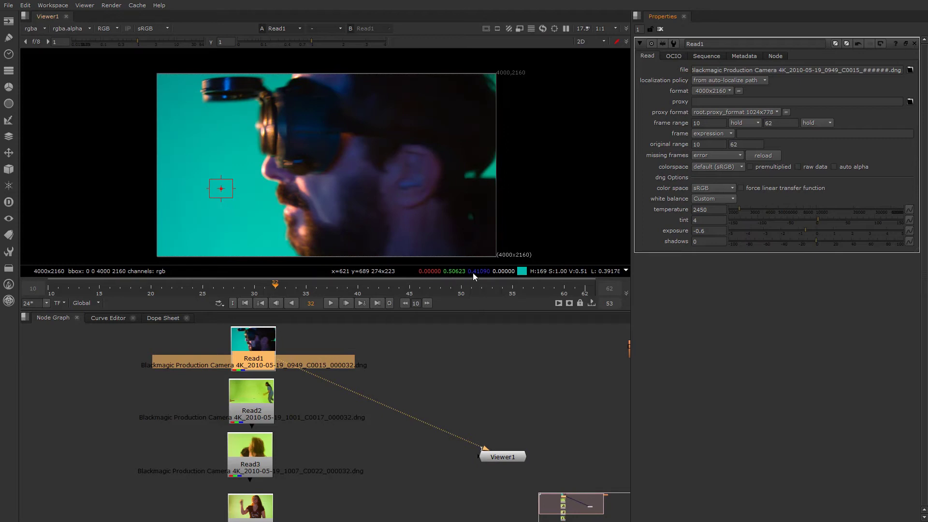
Try finer temperature values on Read1 between 2650 and 3100 to compare the backdrop's red and blue levels
click(744, 211)
click(748, 210)
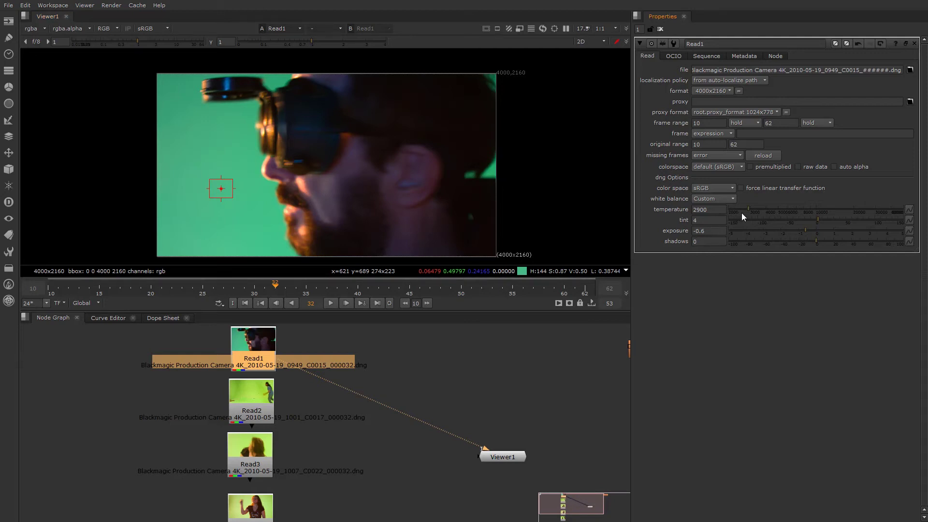
drag(748, 208, 747, 209)
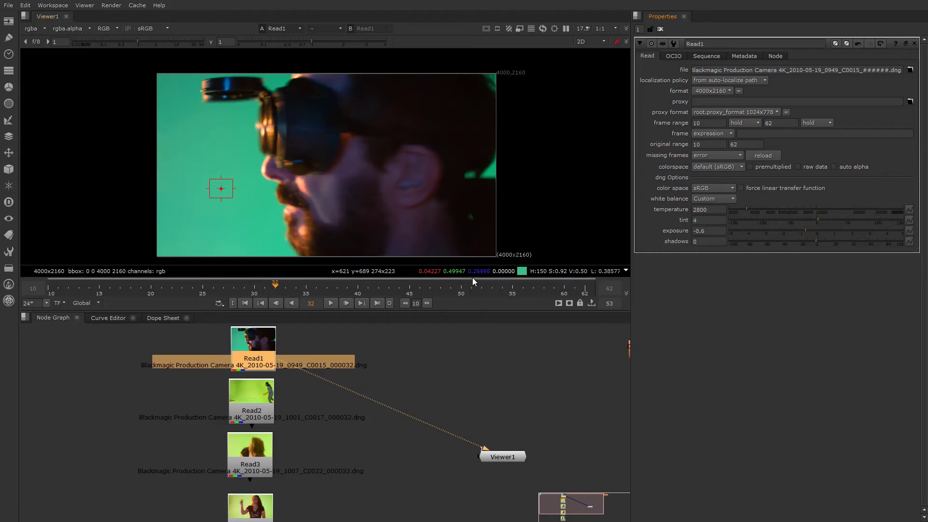
click(746, 209)
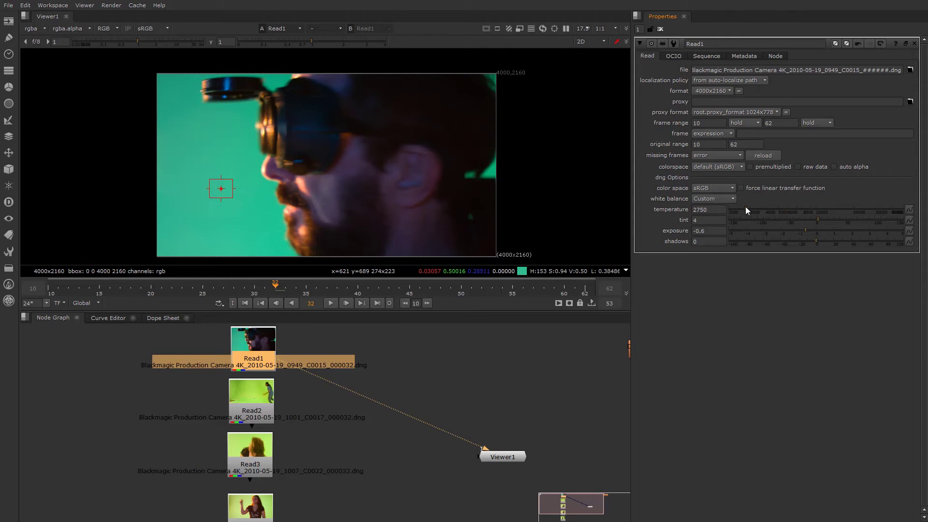
click(745, 207)
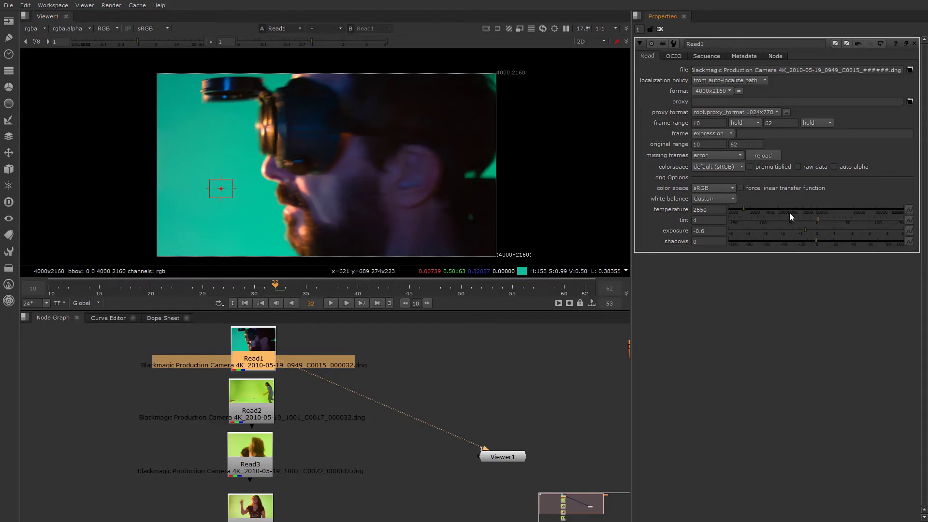
click(746, 207)
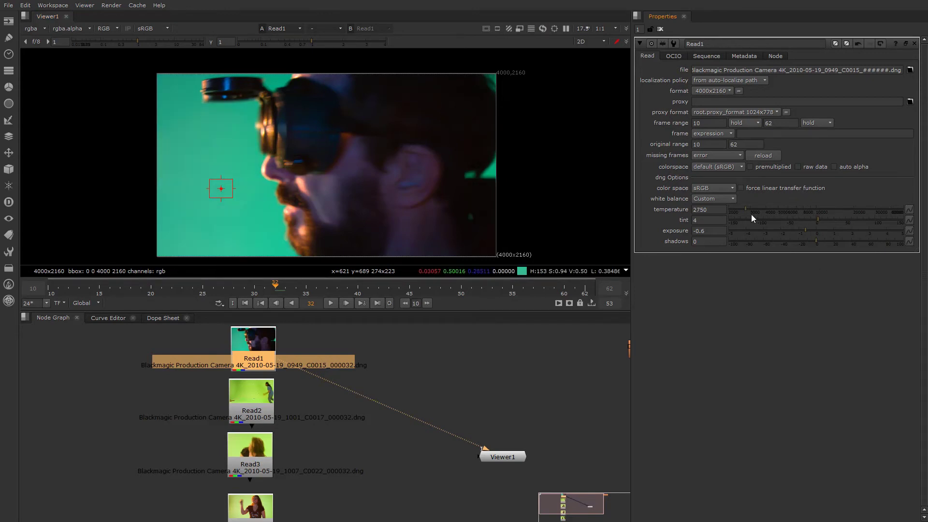
click(752, 209)
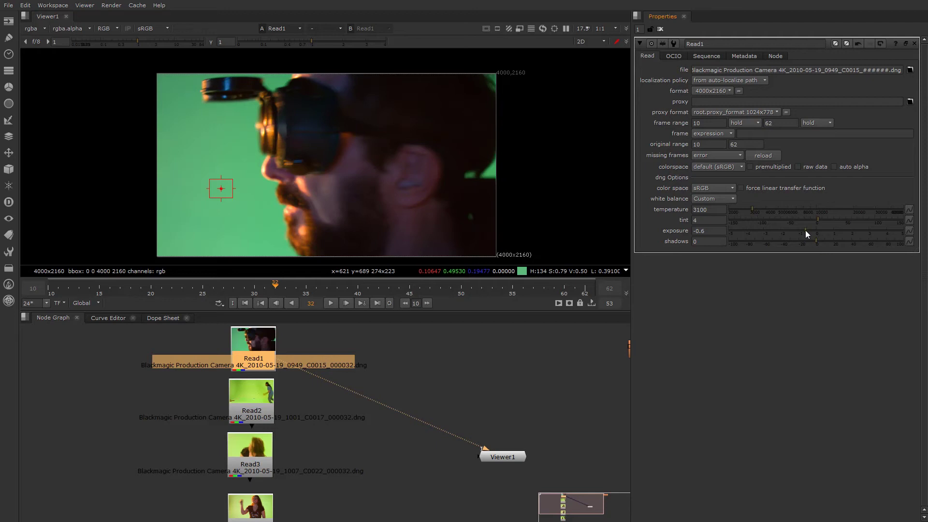
Set Read1's white balance temperature to 3200
drag(753, 209, 756, 210)
click(713, 212)
click(713, 209)
text(3200)
key(Return)
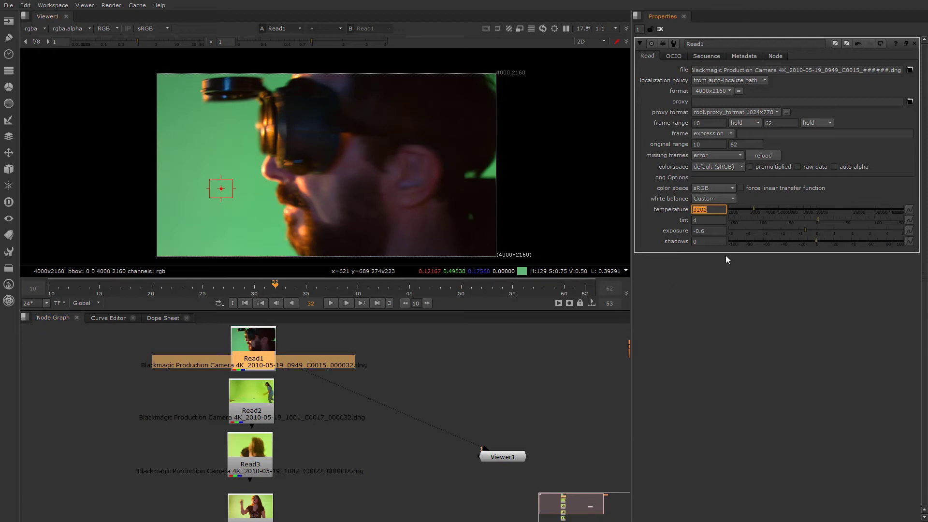
Set Read1's white balance temperature to 3350
key(ctrl+z)
text(2250)
key(BackSpace)
key(BackSpace)
key(BackSpace)
key(BackSpace)
text(3350)
key(Return)
Check the green channel on its own, return to full colour, and set Read1's exposure to -0.35
key(g)
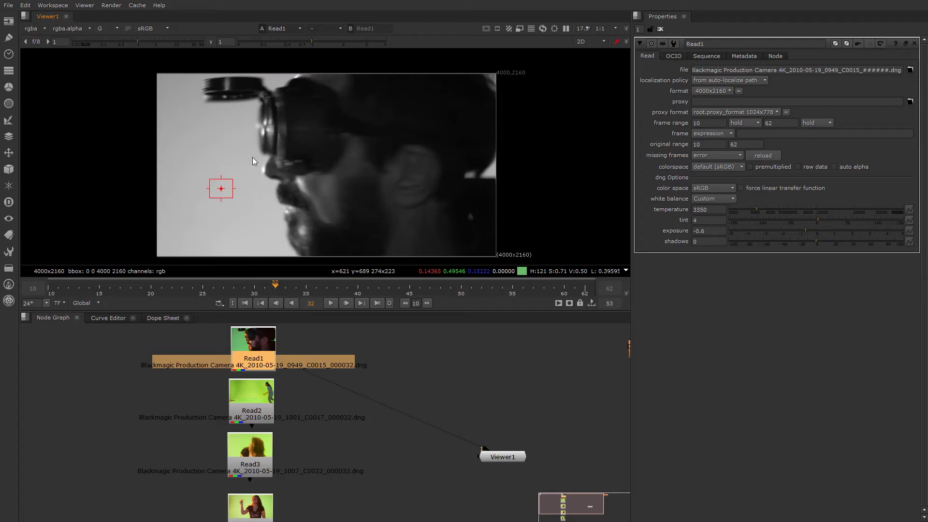
key(g)
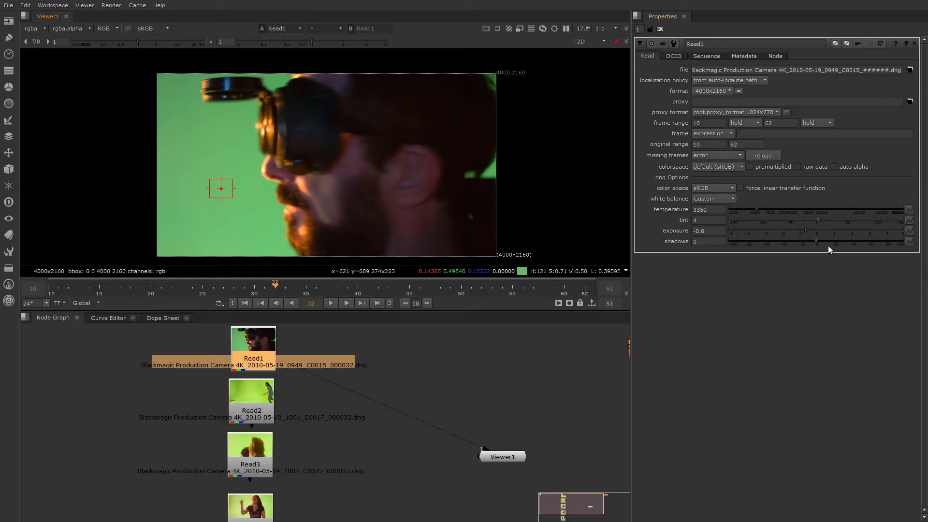
drag(808, 228, 811, 233)
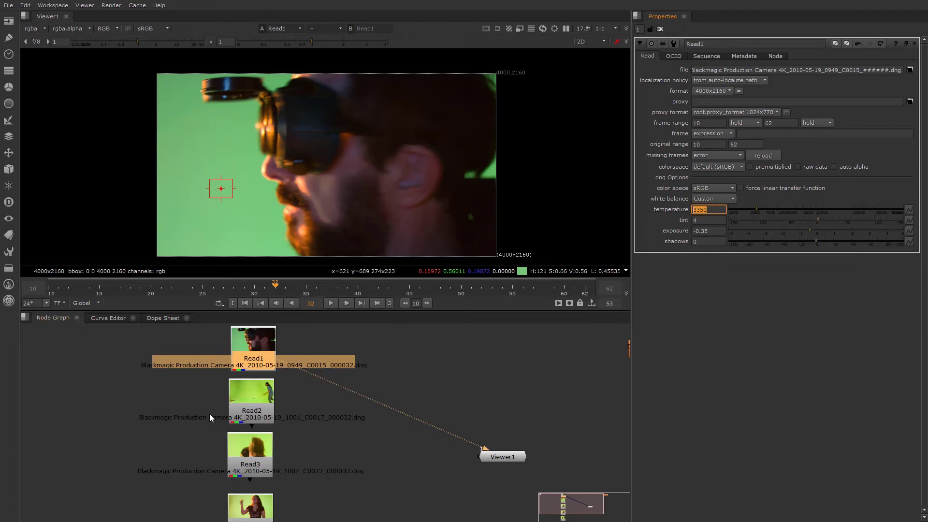
Show Read2 in the Viewer at frame 44 and open the node's properties
click(257, 399)
key(1)
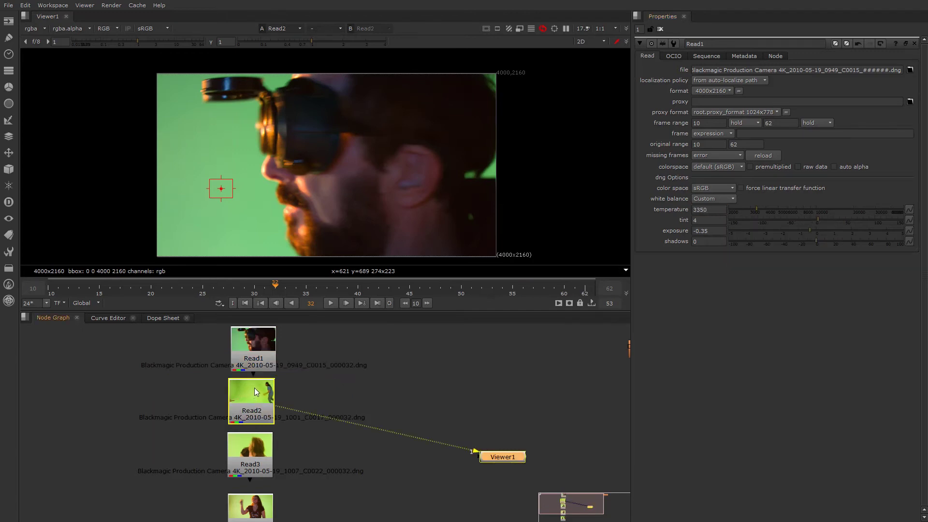
click(294, 289)
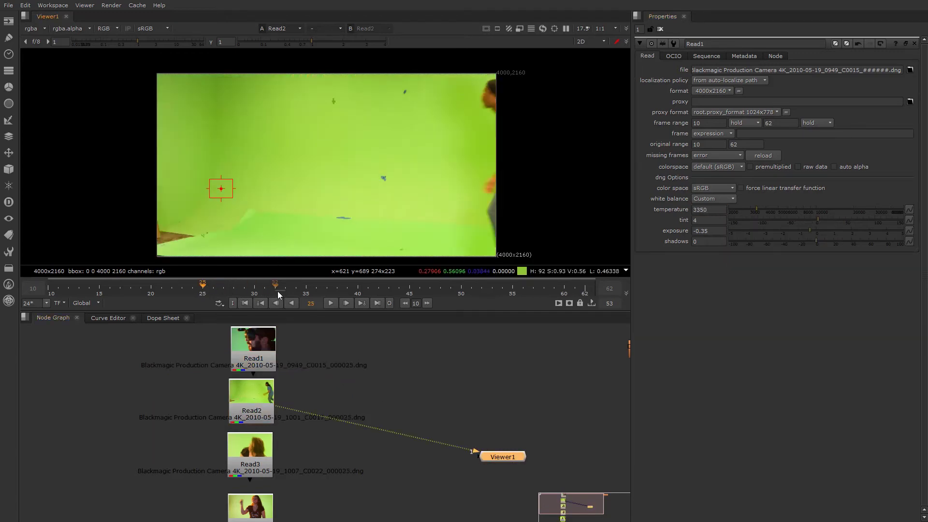
click(399, 290)
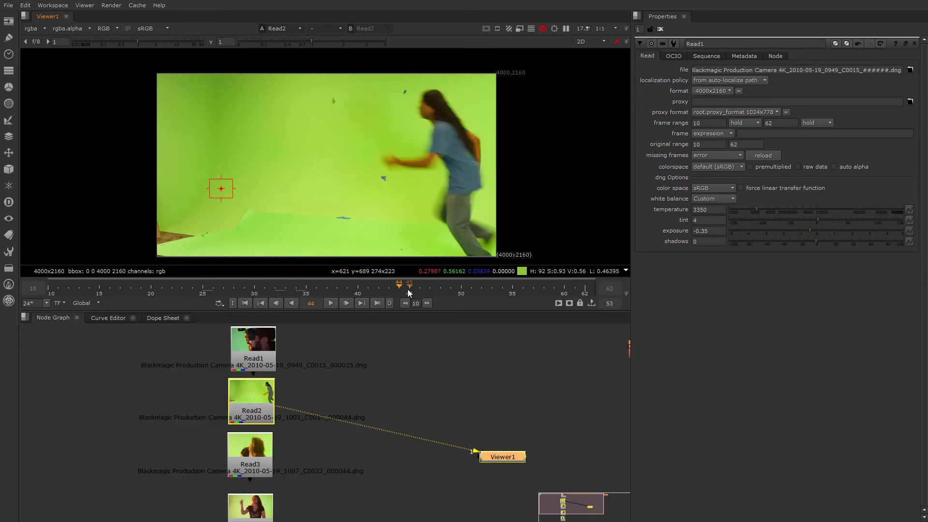
click(256, 393)
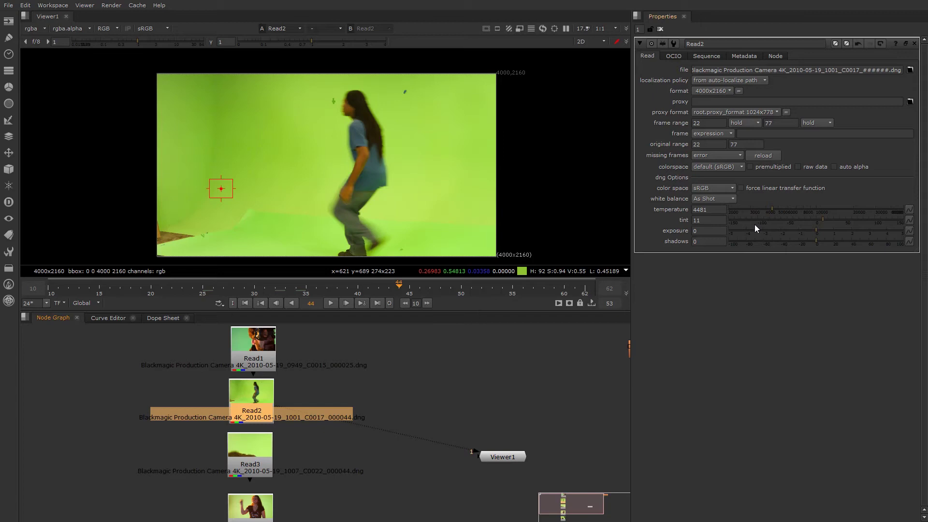
Set Read2's white balance temperature to 3200 and sample a square of the green backdrop in front of the actor's walking area
click(760, 211)
double_click(723, 211)
text(3200)
key(Return)
ctrl+shift+drag(419, 159, 453, 192)
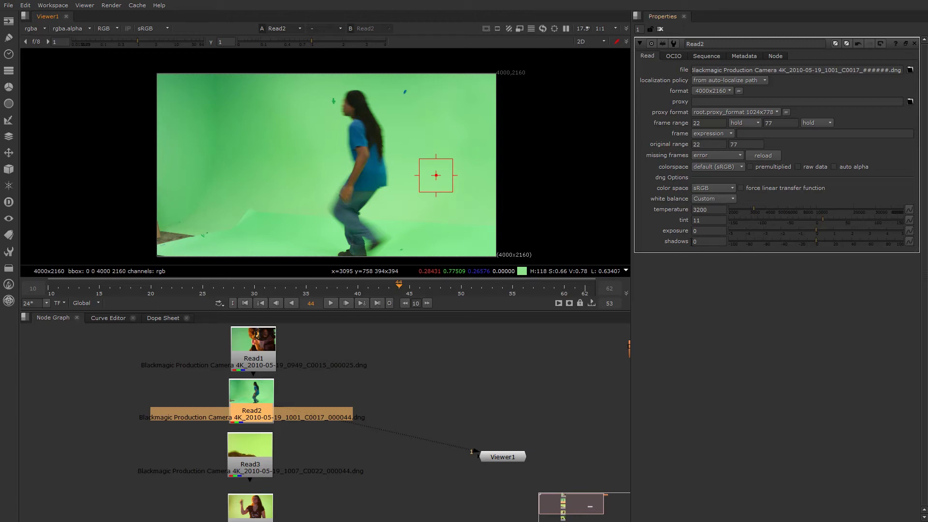
Resample the green backdrop behind the actor's back with a taller area and lower Read2's exposure to -0.9
click(251, 341)
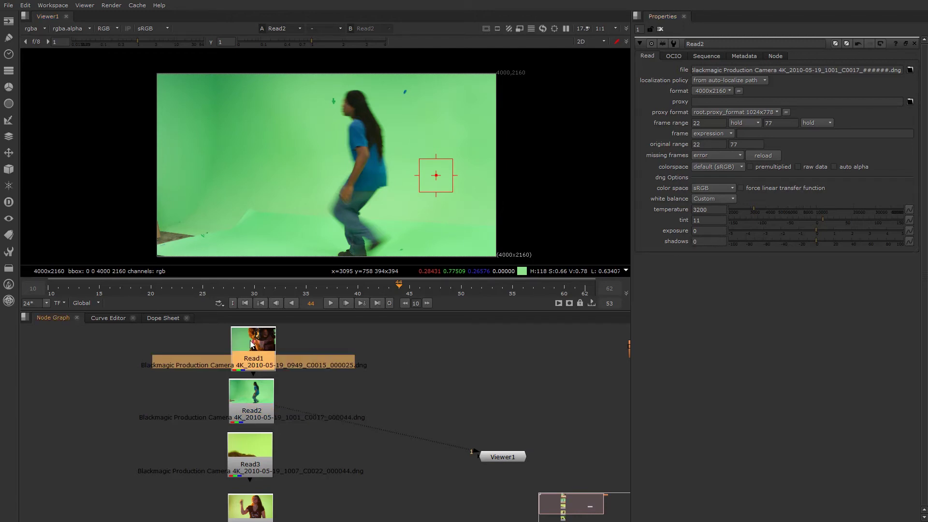
click(269, 401)
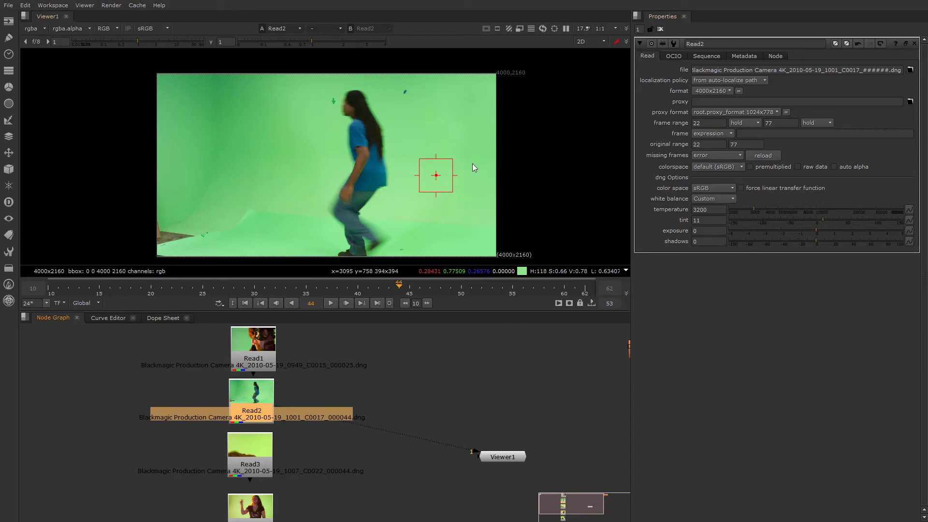
ctrl+shift+drag(431, 128, 456, 179)
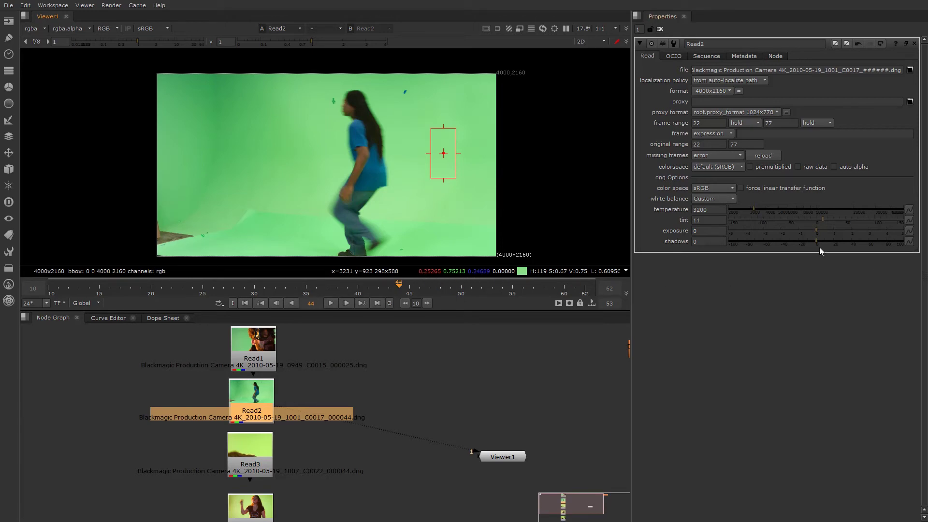
click(805, 231)
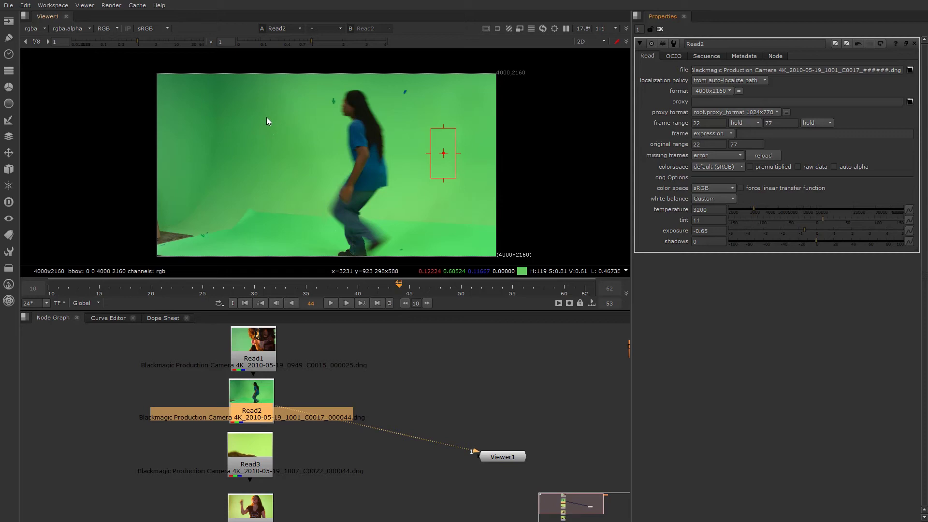
drag(805, 231, 802, 231)
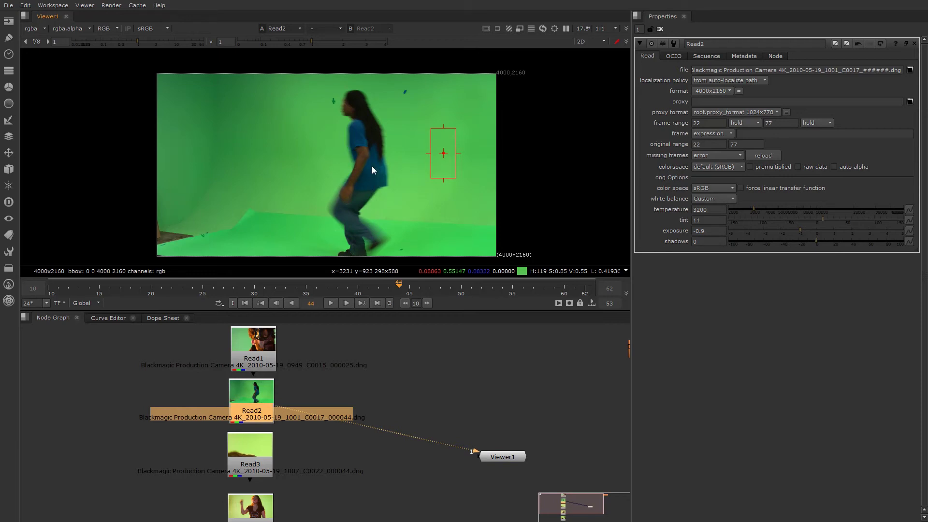
Display only the green channel and try Read2 exposure values between -3 and 2.5 to compare subject and backdrop contrast
key(g)
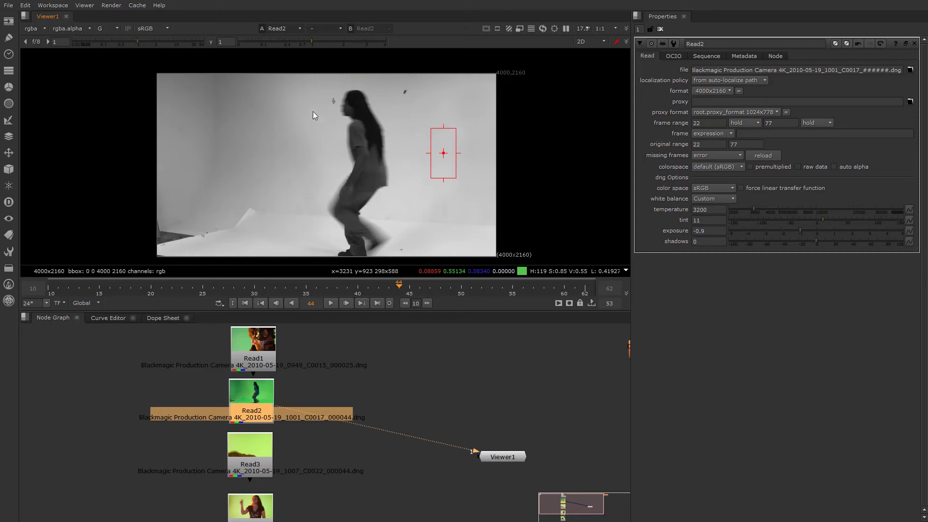
click(787, 230)
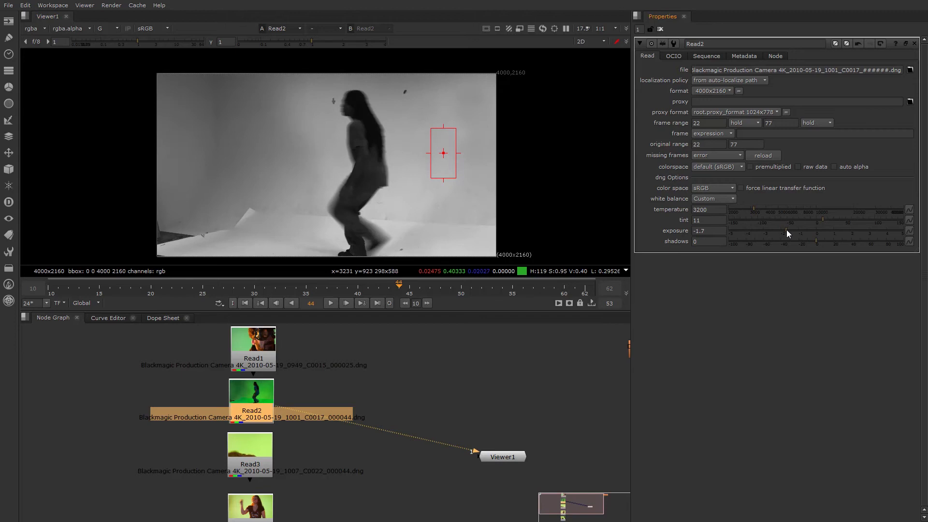
click(763, 230)
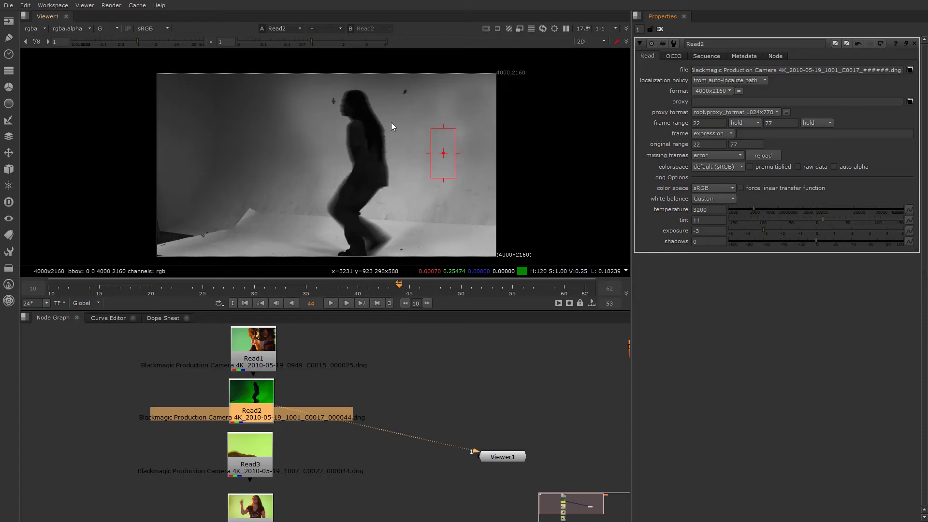
click(816, 231)
click(837, 230)
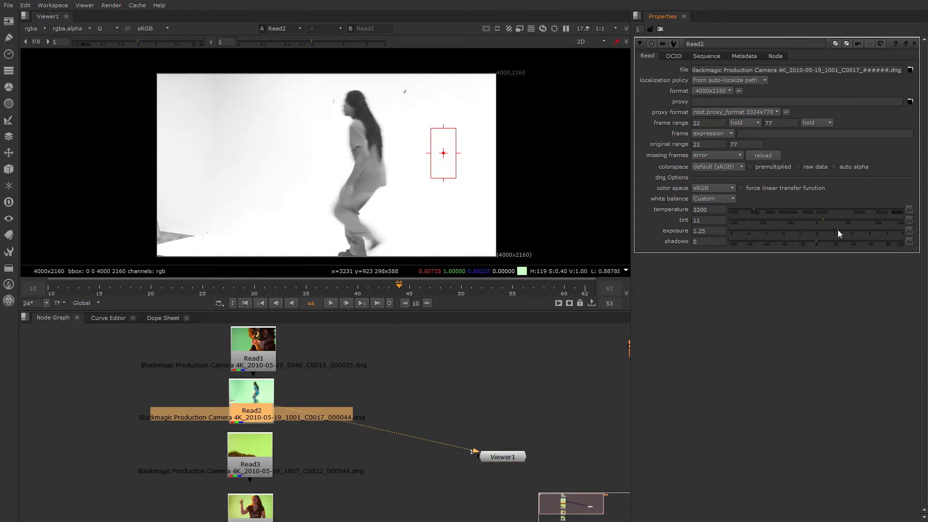
click(813, 230)
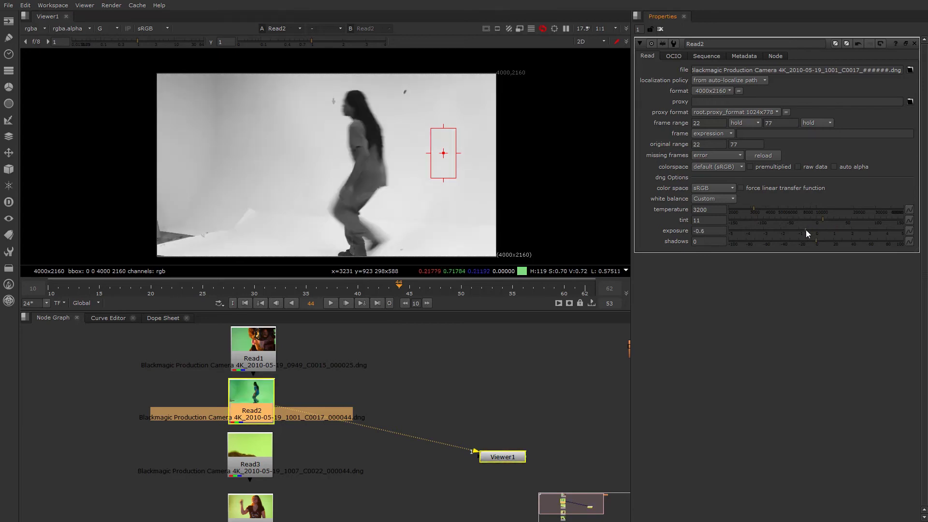
click(842, 230)
click(860, 230)
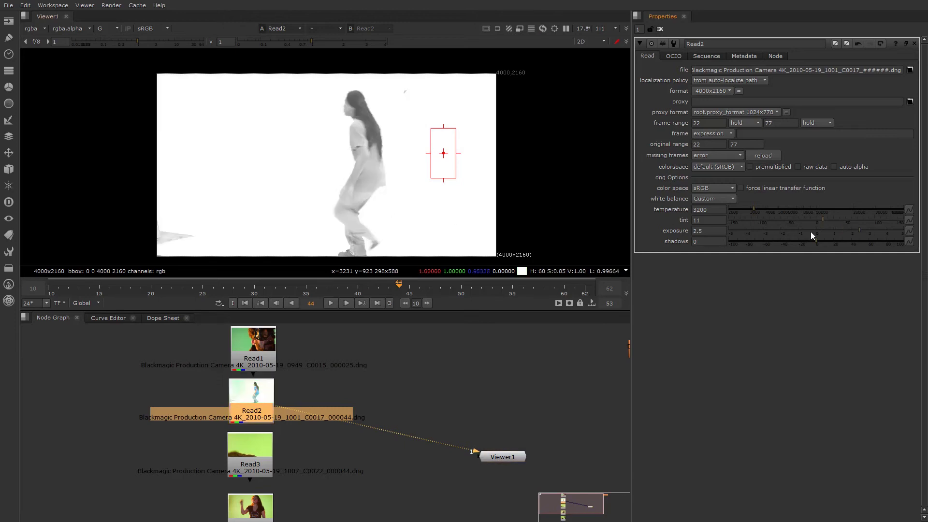
click(832, 230)
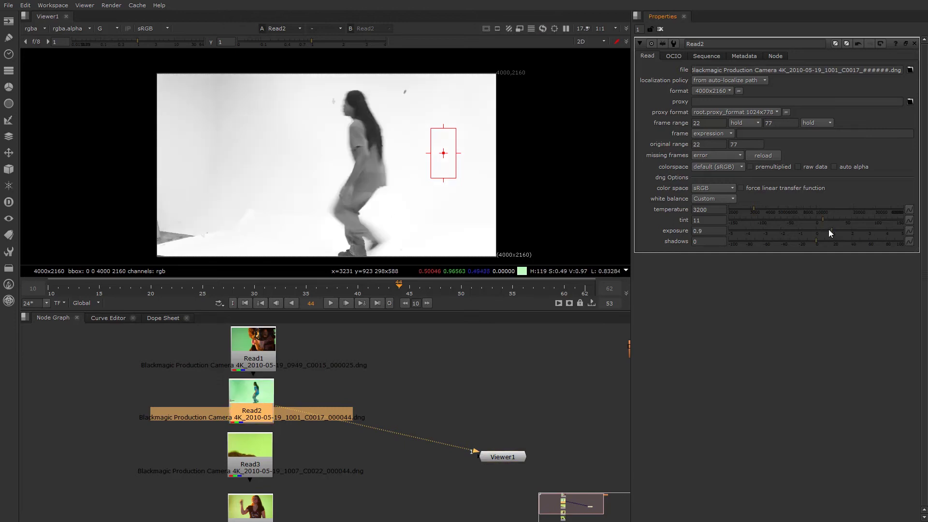
Set Read2's exposure to -0.55 and return the Viewer to full colour
click(822, 230)
drag(822, 230, 806, 229)
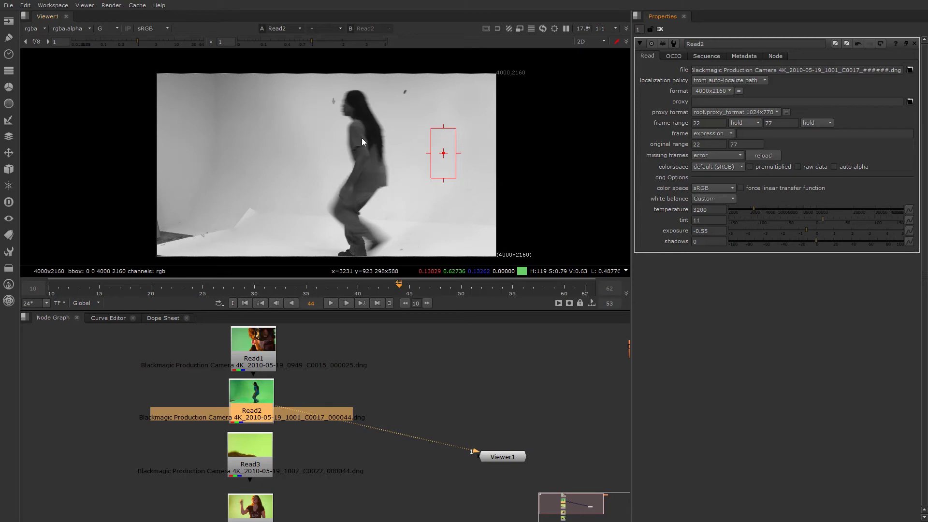
key(r)
key(r)
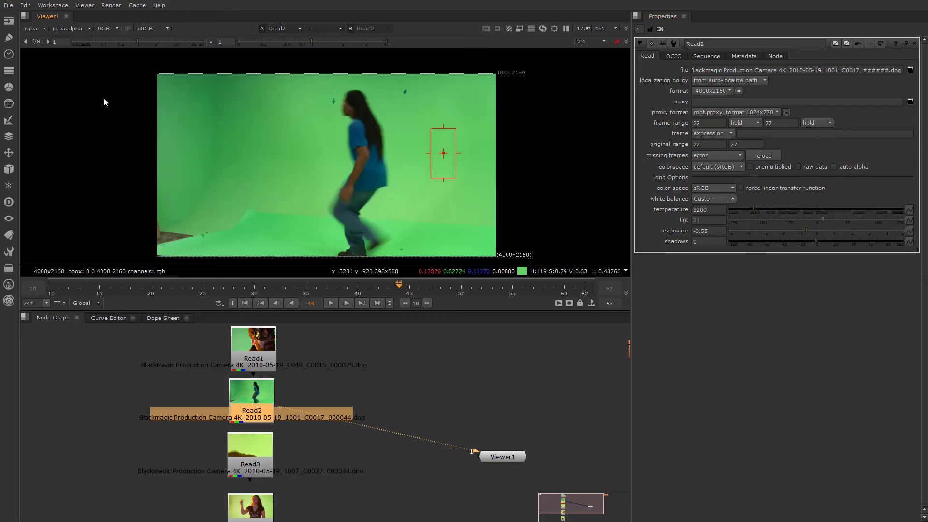
Show Read3 in the Viewer, open its properties, and set the timeline range to Input
click(253, 450)
key(1)
double_click(253, 450)
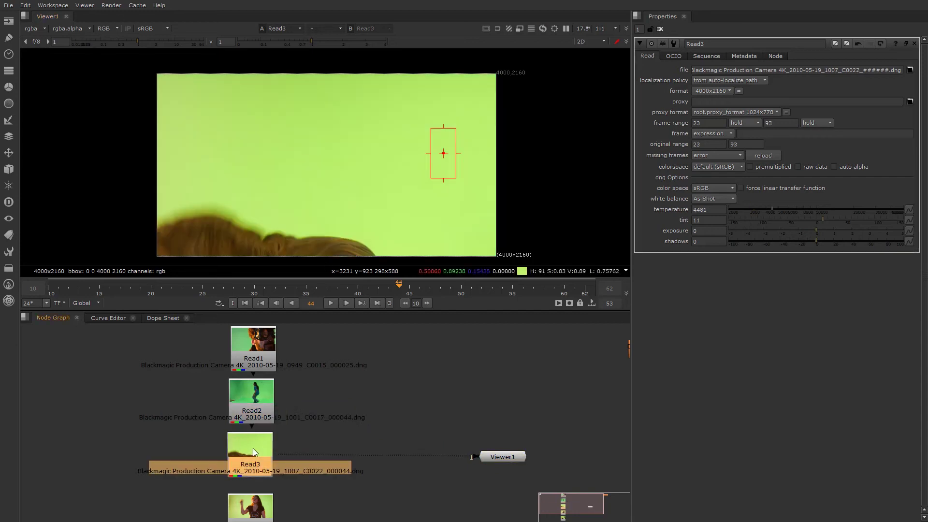
click(264, 288)
click(110, 288)
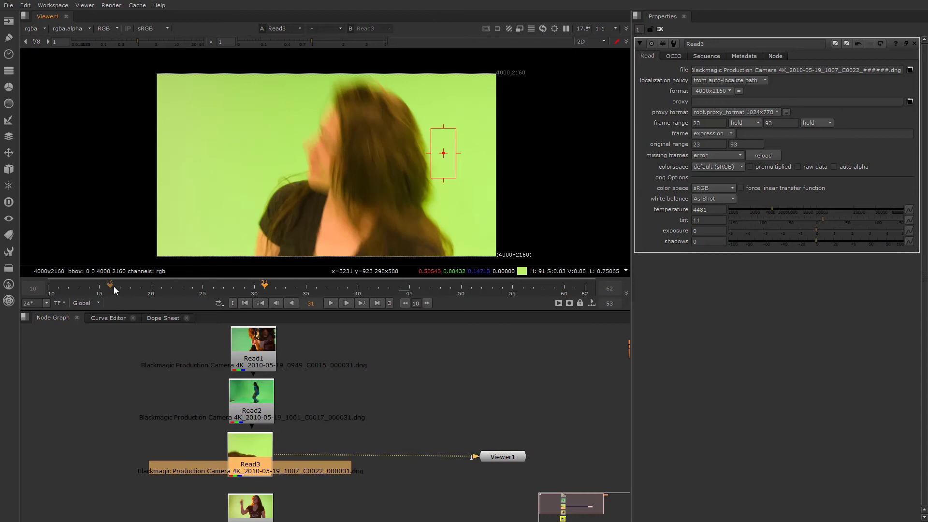
click(93, 303)
click(92, 322)
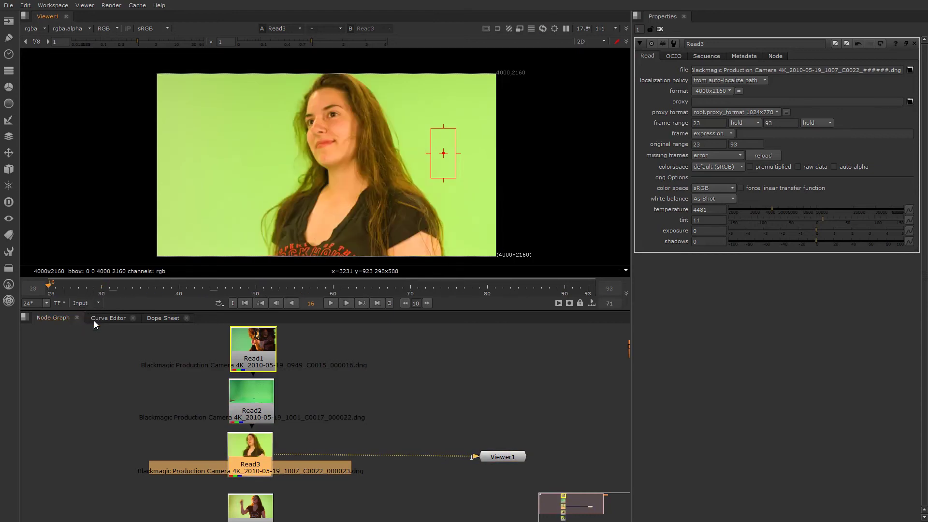
Set the Viewer's in and out points to frames 23 and 93 and go to frame 24
scroll(129, 288, down, 3)
click(112, 288)
key(i)
key(l)
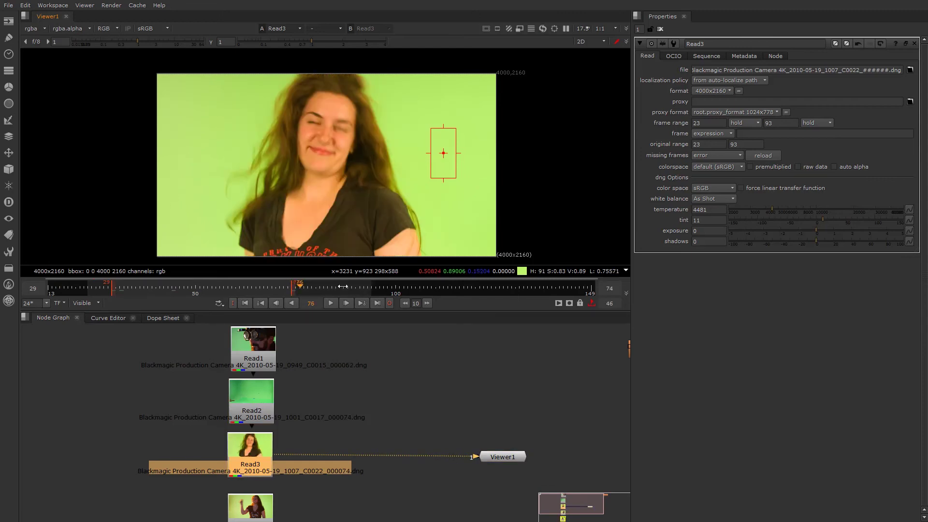
key(o)
drag(111, 289, 63, 292)
click(109, 289)
click(90, 290)
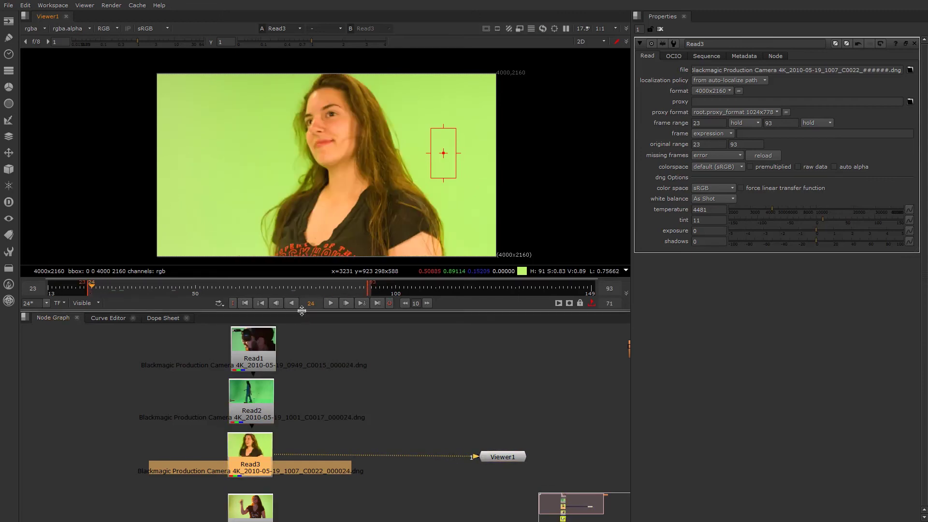
Play and scrub through Read3's clip, stop on frame 92, and examine the actor's face and hair up close
click(330, 303)
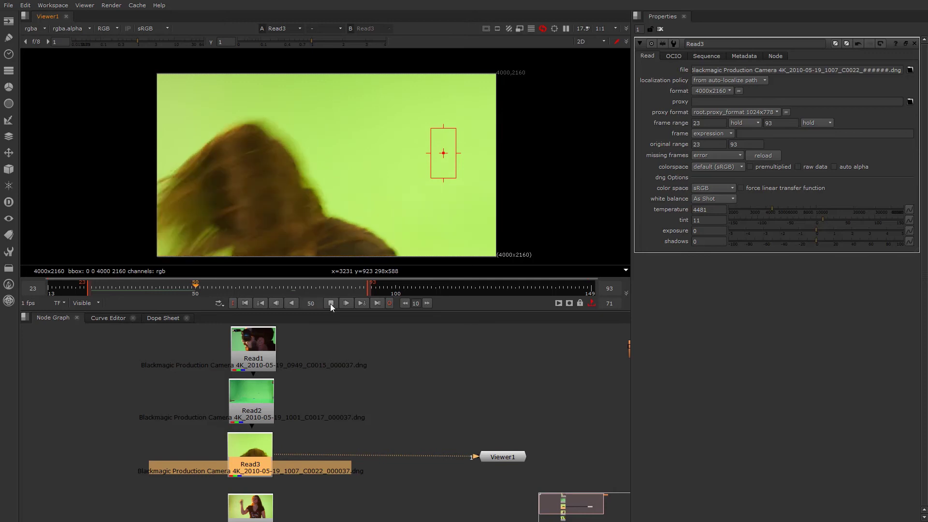
key(k)
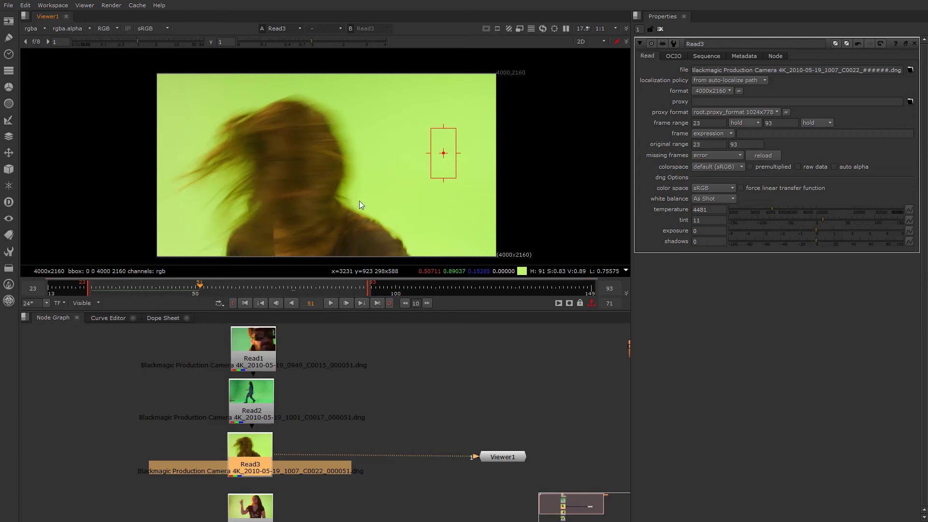
click(274, 290)
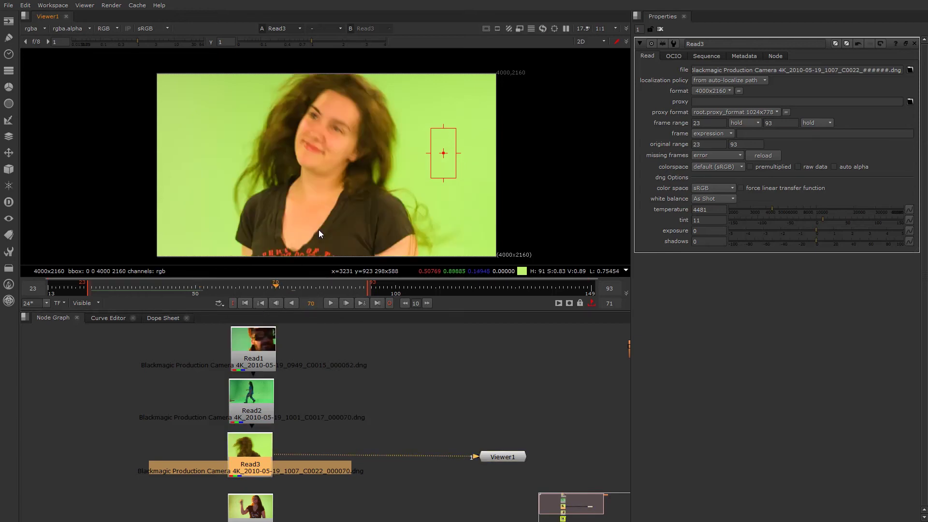
click(303, 286)
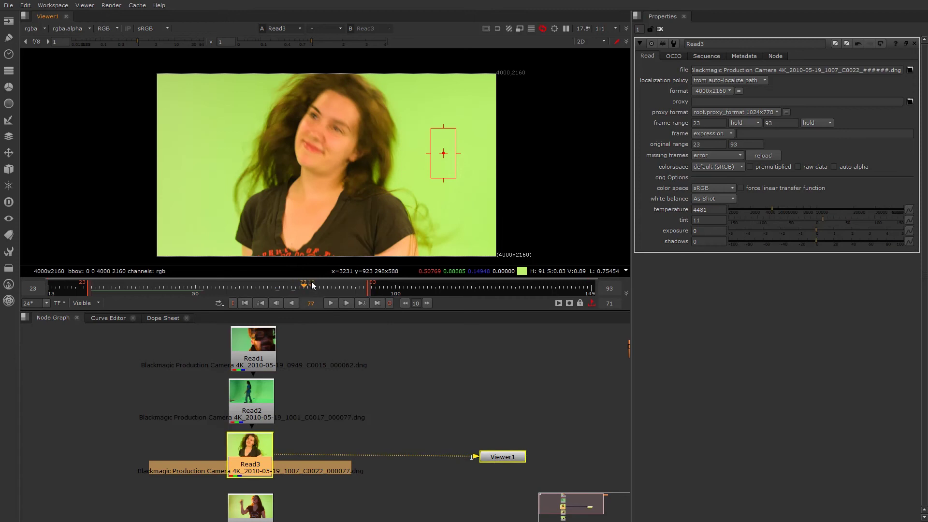
click(327, 286)
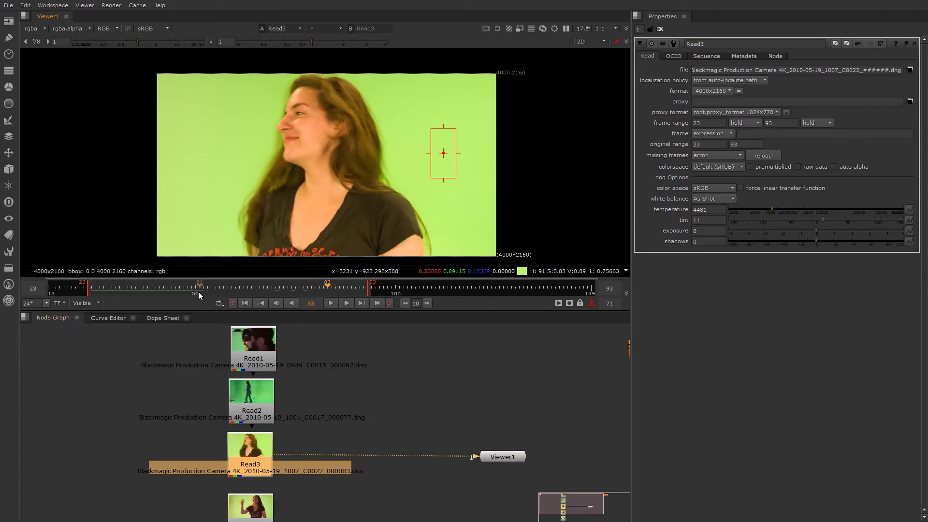
click(362, 290)
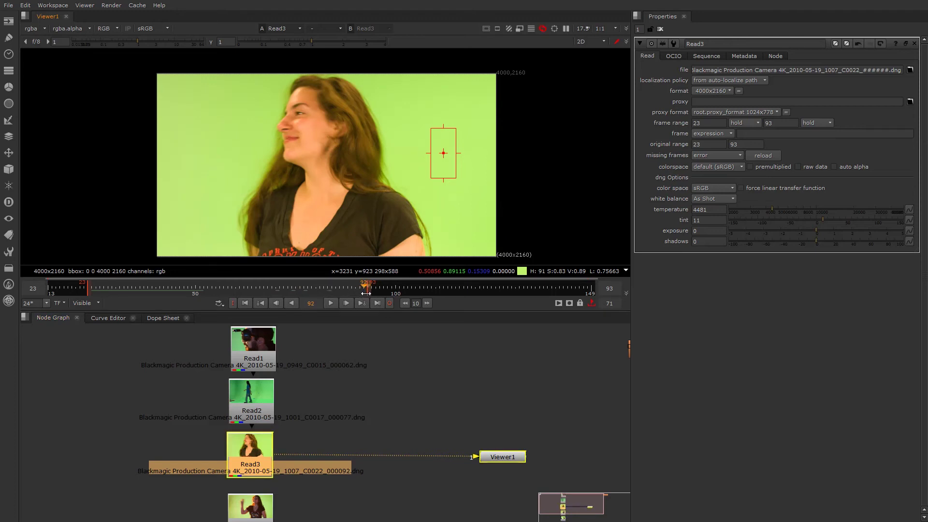
scroll(304, 127, up, 5)
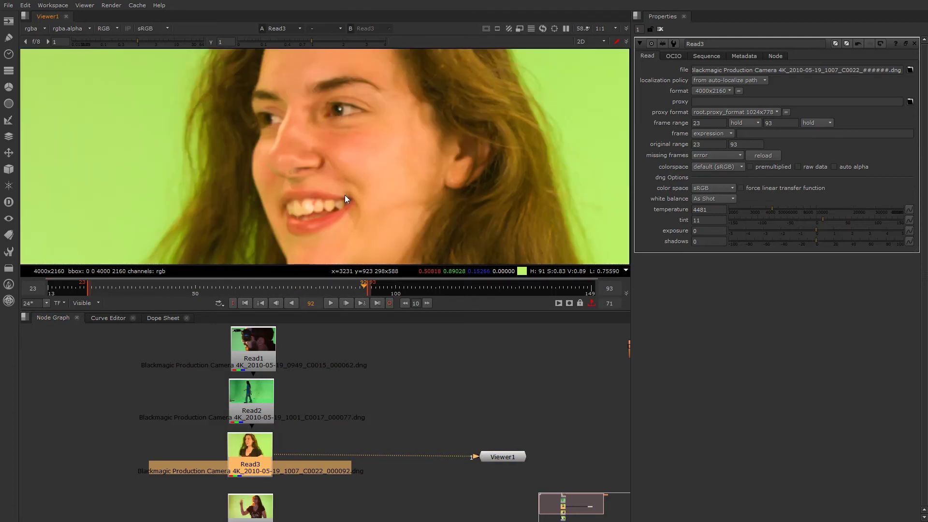
scroll(344, 195, down, 4)
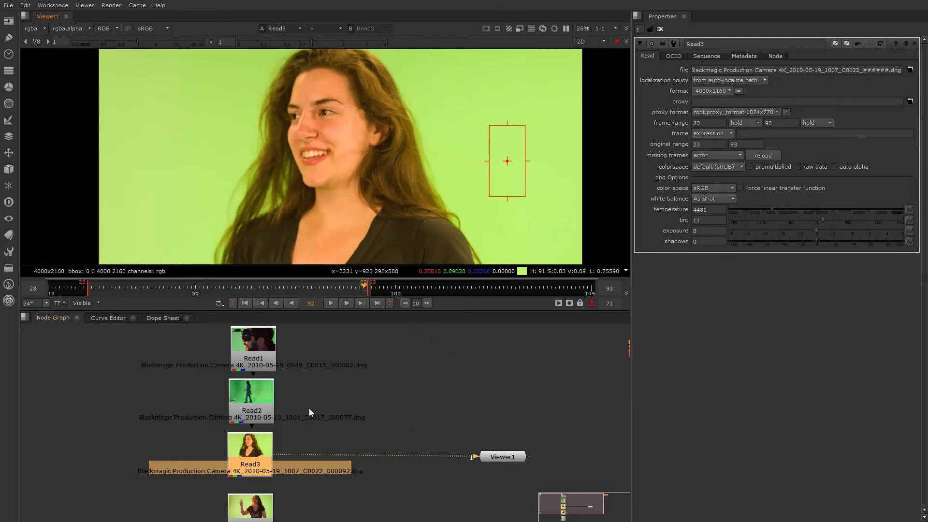
Sample the green backdrop beside the actor's hair and set Read3's white balance temperature to 2300
ctrl+shift+drag(447, 84, 490, 128)
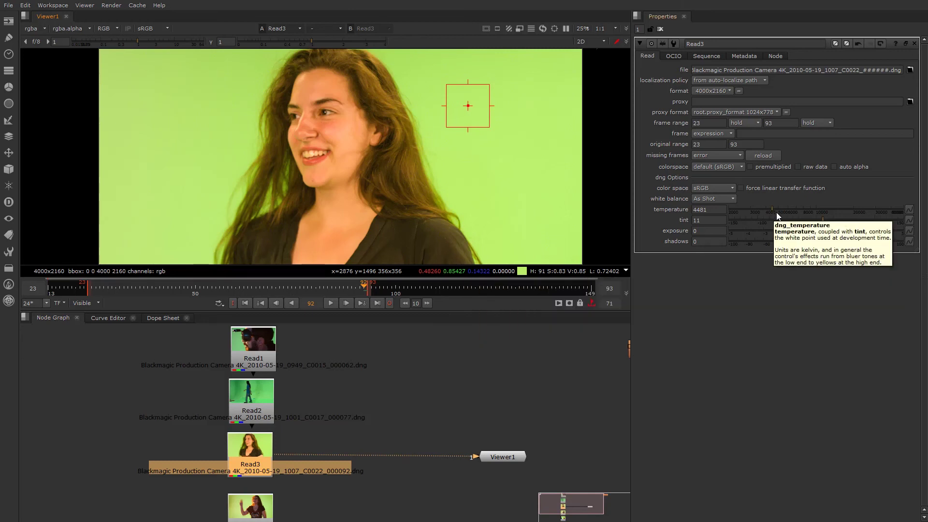
click(708, 209)
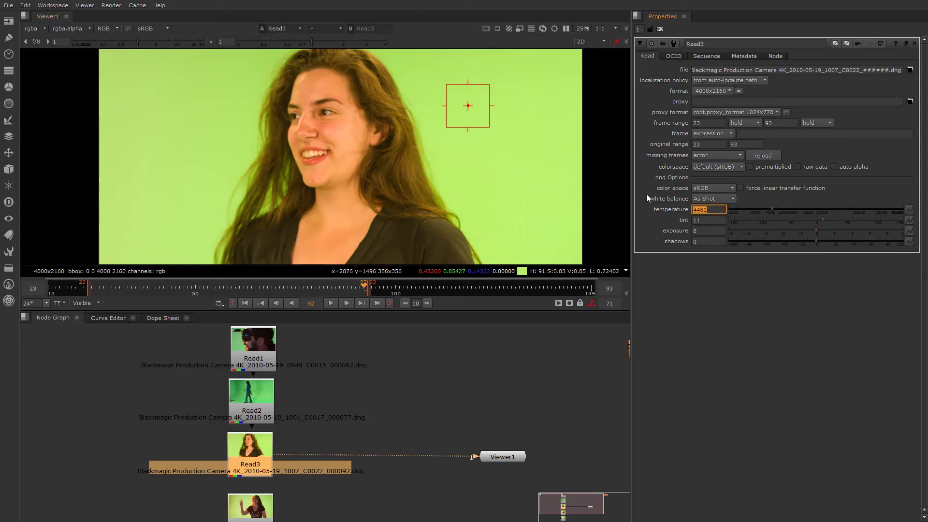
text(23)
key(Return)
text(2300)
key(Return)
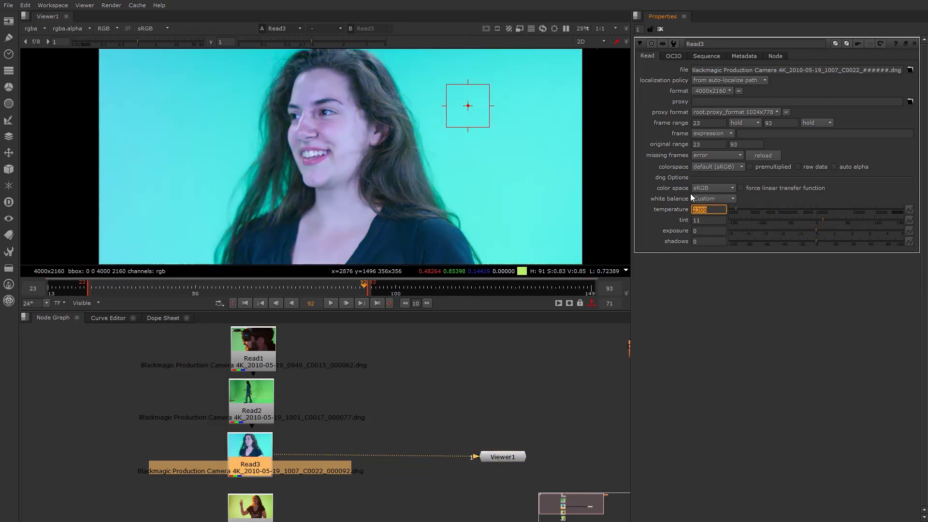
Raise Read3's white balance temperature to 3250
drag(737, 210, 744, 210)
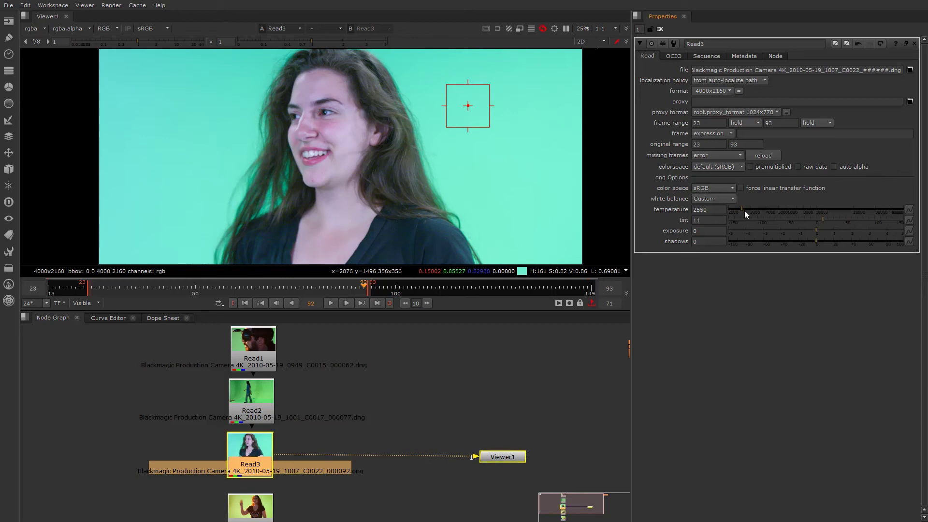
drag(755, 210, 760, 209)
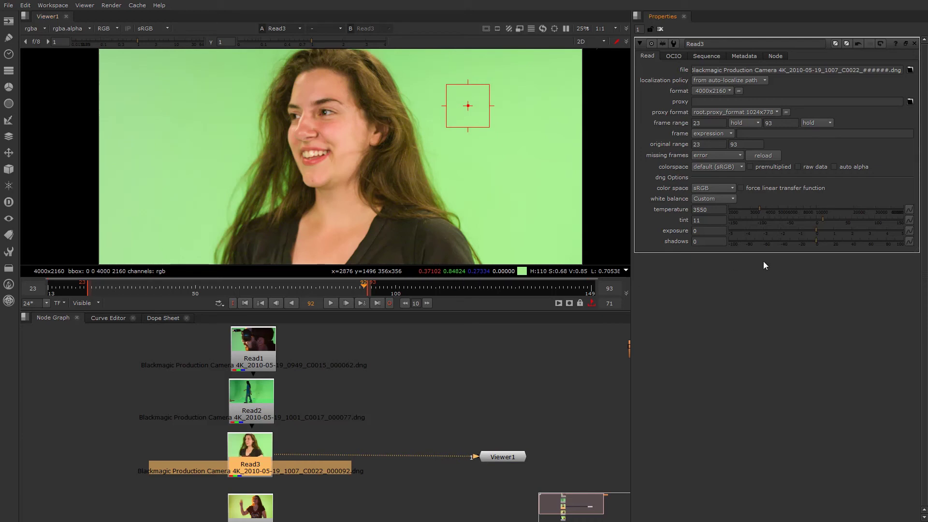
drag(759, 209, 756, 209)
Set Read3's exposure to -0.55 and display the green channel on its own
click(806, 231)
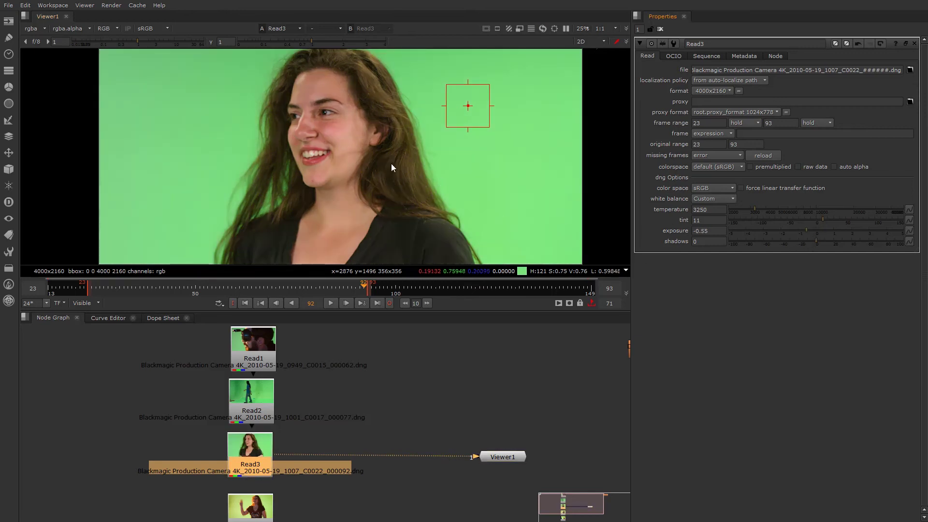
key(g)
scroll(454, 160, down, 1)
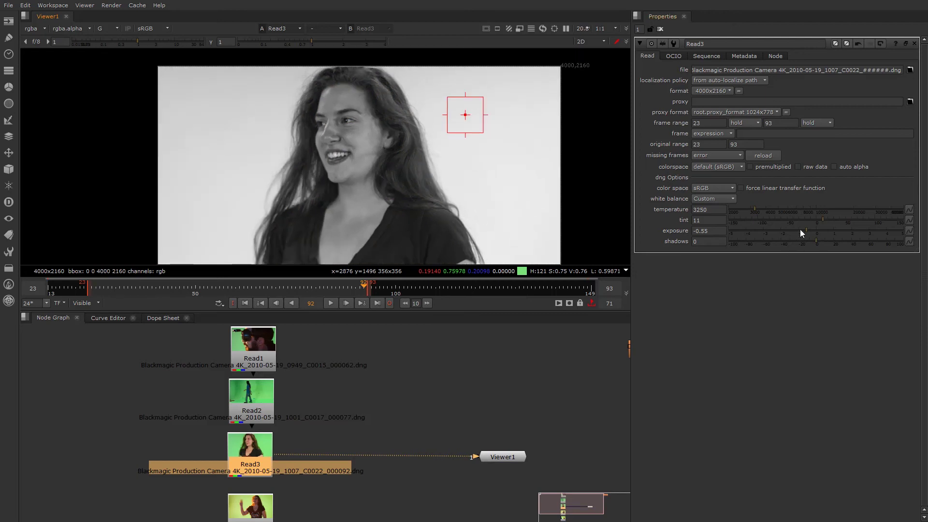
Lower Read3's exposure to -1.45 and return the viewer to the full RGB display
mouse_move(802, 229)
mouse_down()
mouse_move(780, 228)
mouse_move(791, 228)
mouse_up()
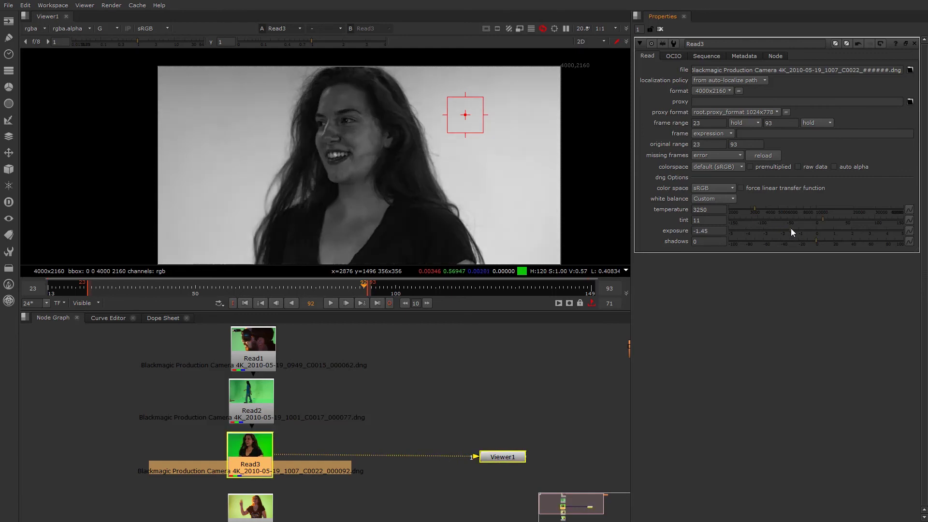
key(r)
key(r)
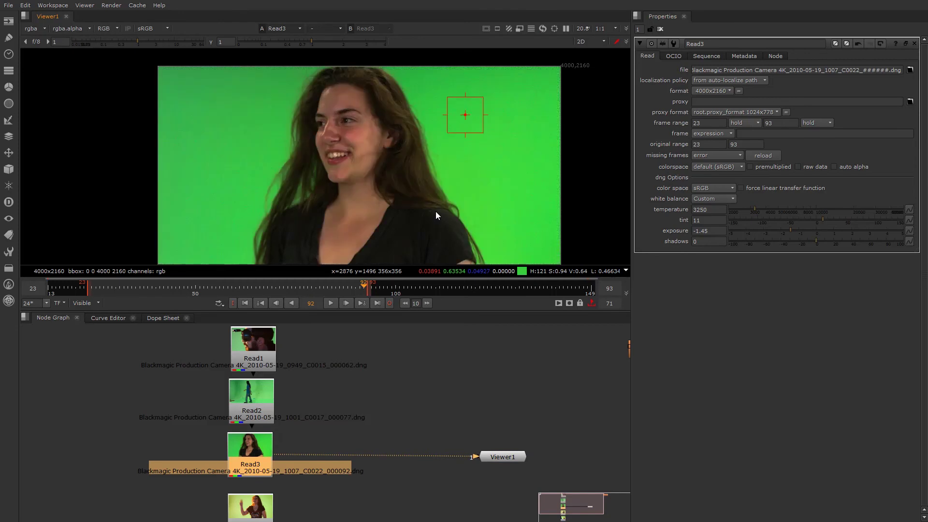
scroll(373, 194, down, 2)
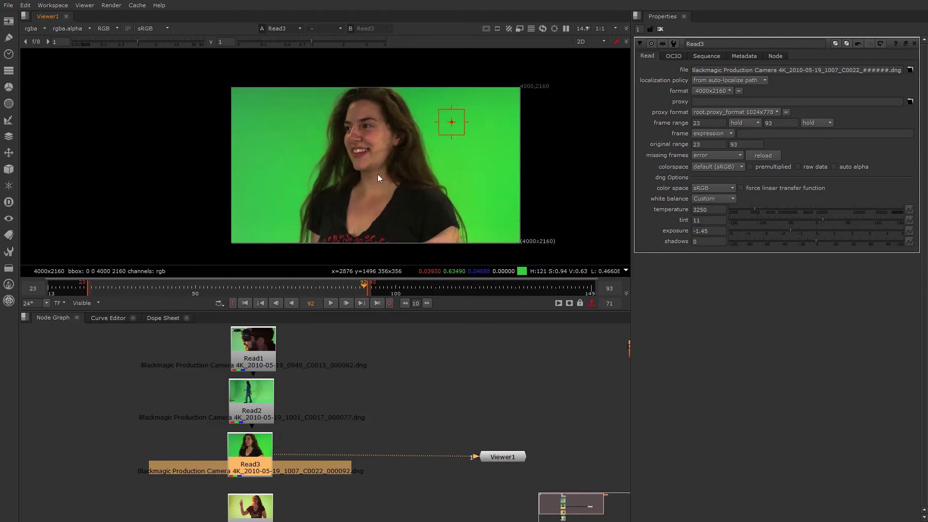
Display Read4 in the viewer with its properties open and examine the green backdrop up close near the waving hand's side
scroll(276, 416, up, 3)
click(262, 456)
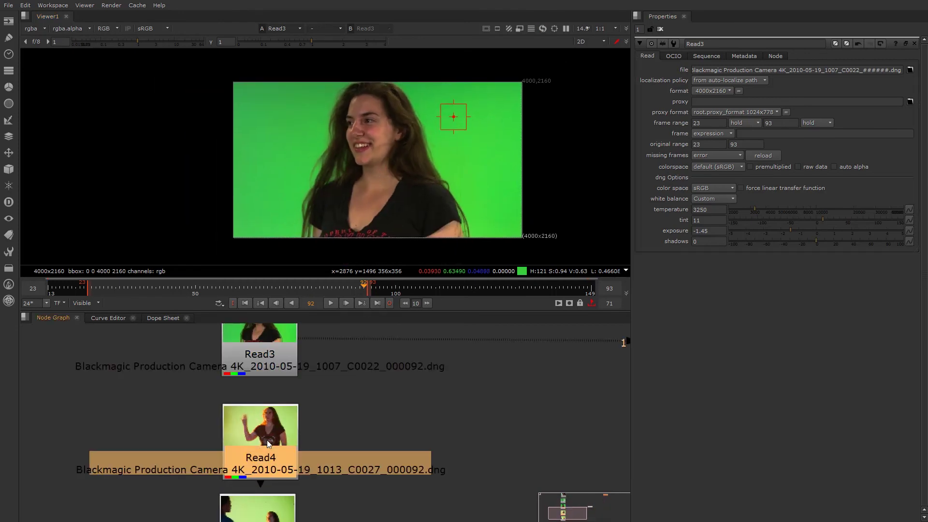
key(1)
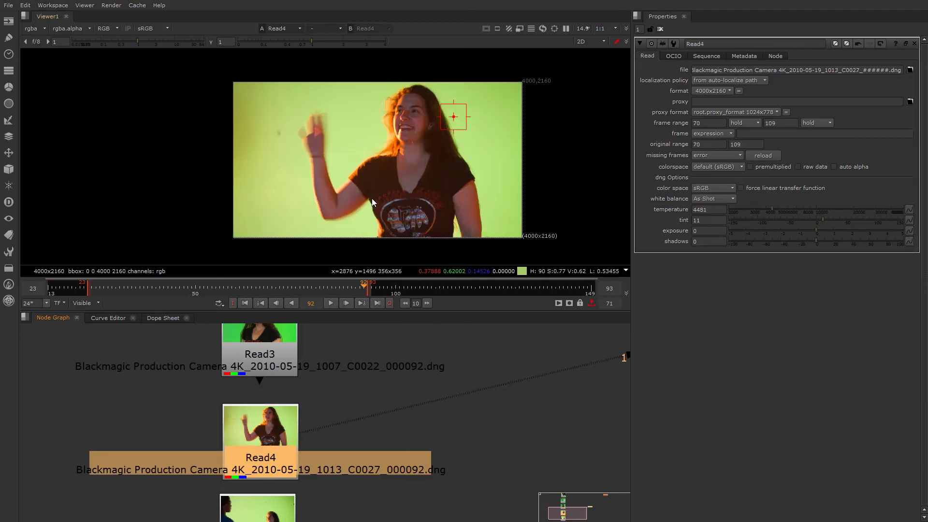
scroll(312, 188, down, 2)
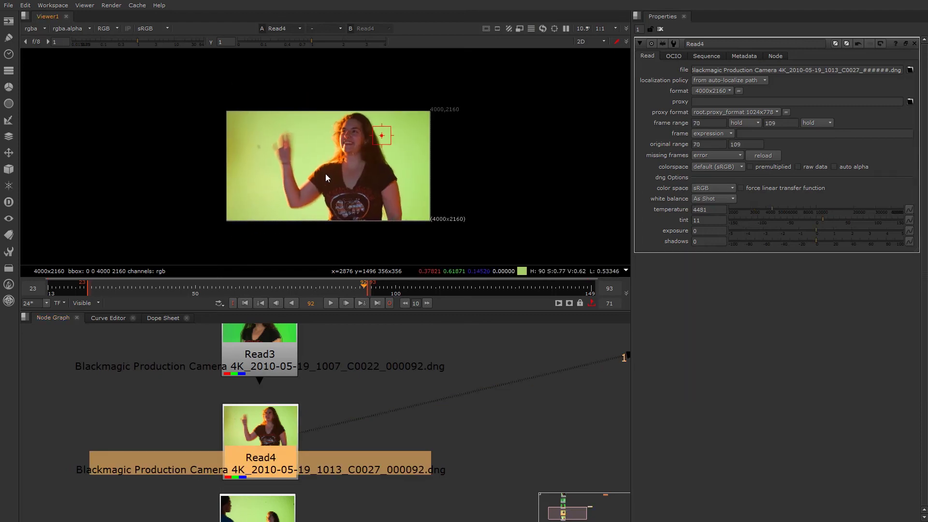
scroll(326, 173, up, 3)
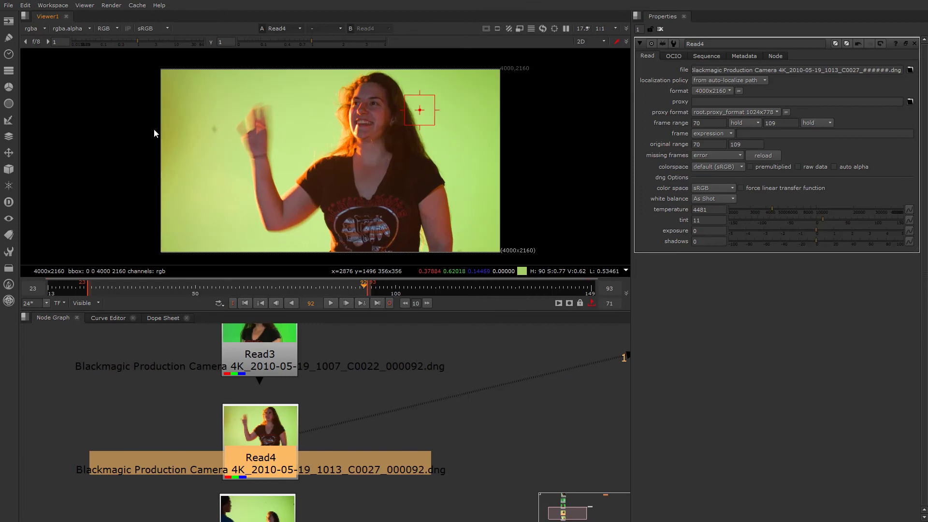
scroll(153, 145, up, 15)
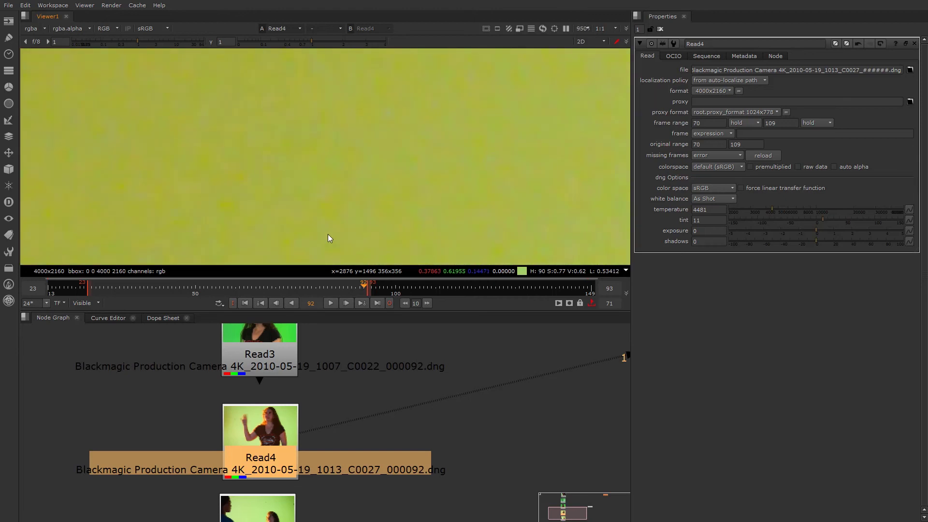
scroll(289, 169, down, 15)
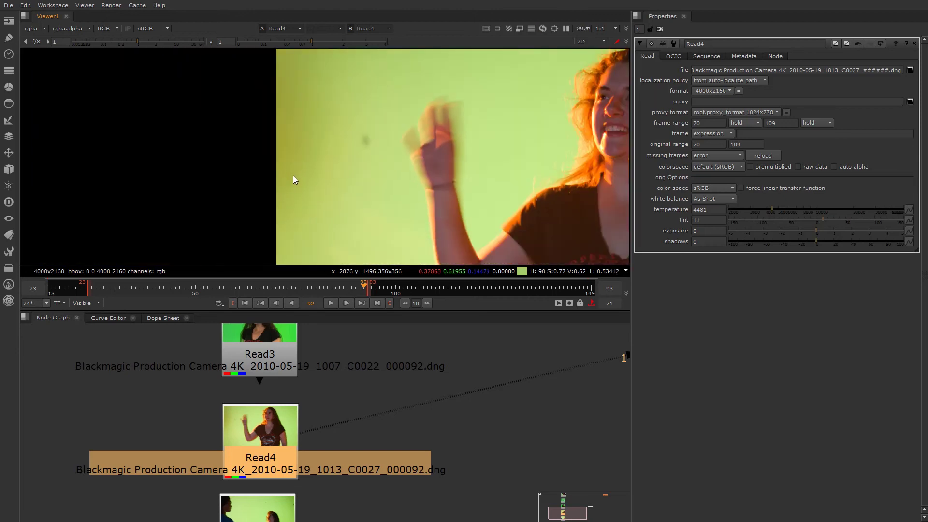
middle_drag(304, 182, 242, 167)
Set Read4's white balance temperature to 3200 and check the backdrop and skin tones
click(710, 209)
key(Return)
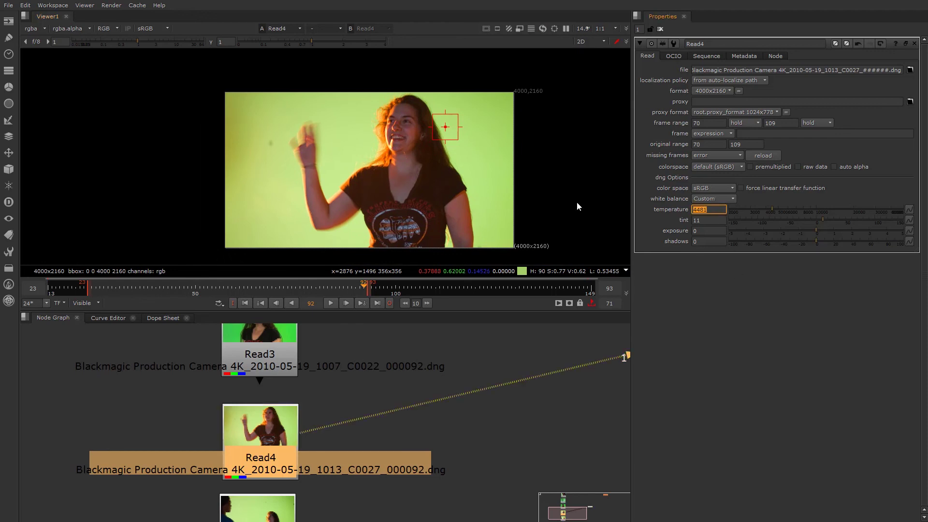
text(3200)
key(Return)
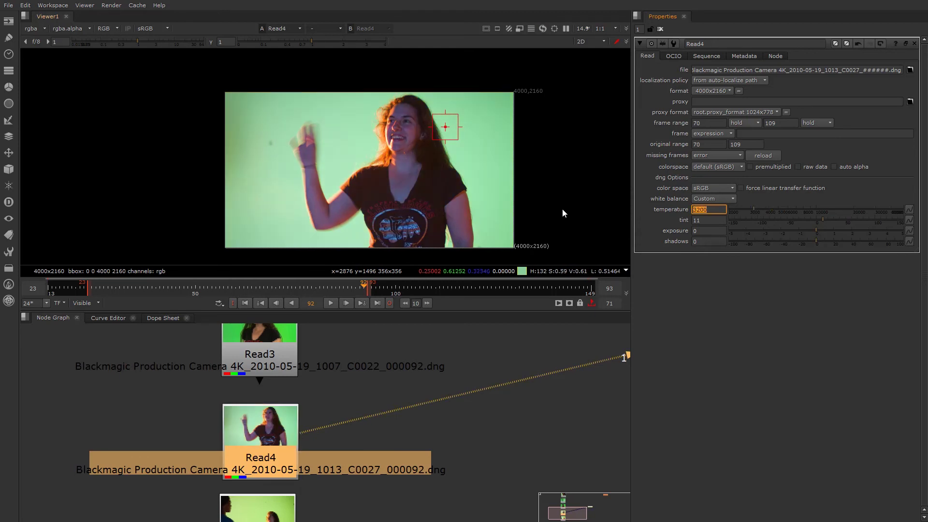
scroll(312, 164, up, 2)
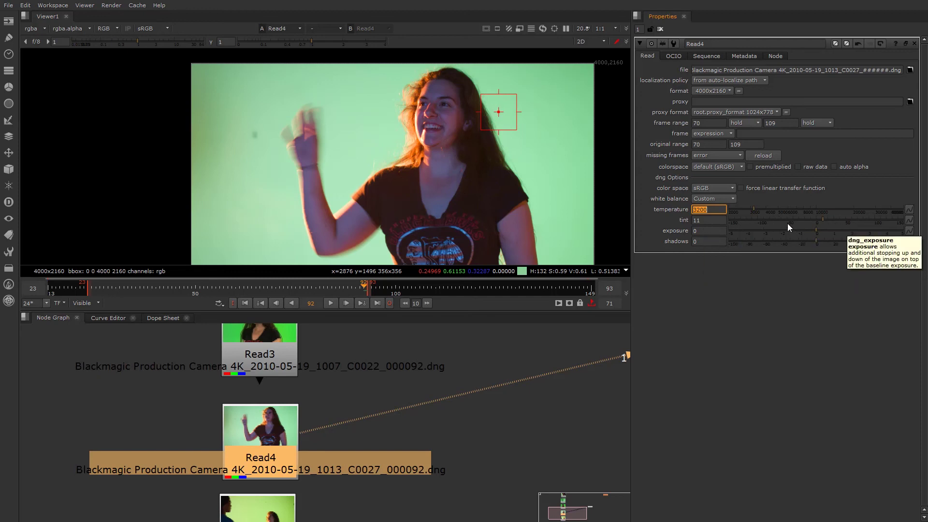
scroll(291, 199, up, 1)
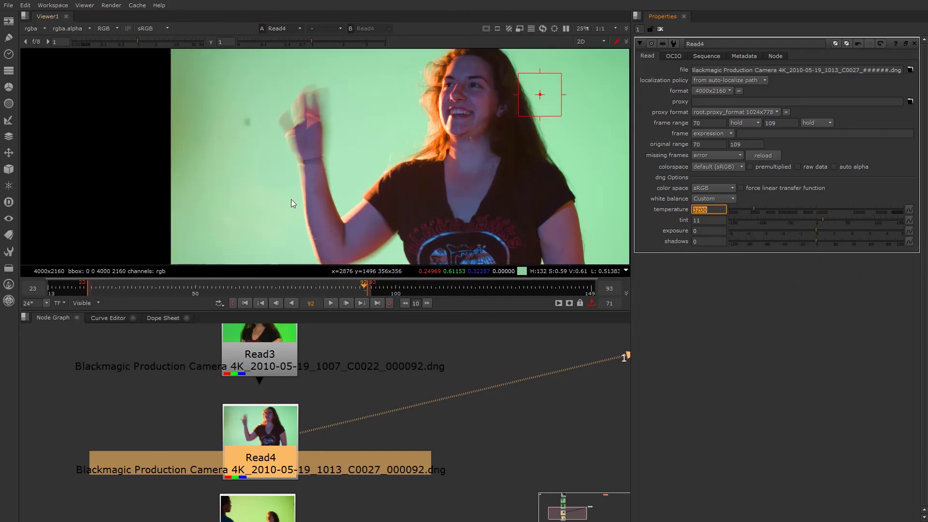
scroll(291, 199, down, 1)
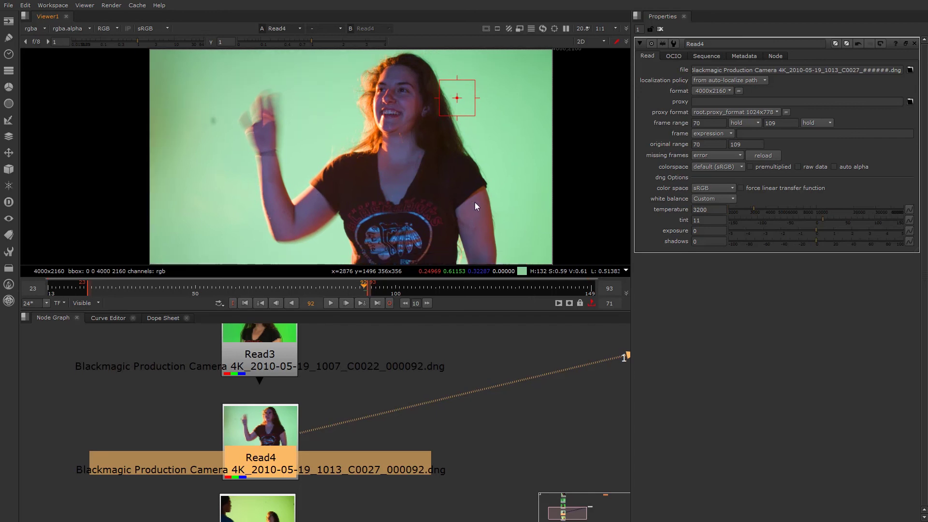
middle_drag(293, 192, 298, 198)
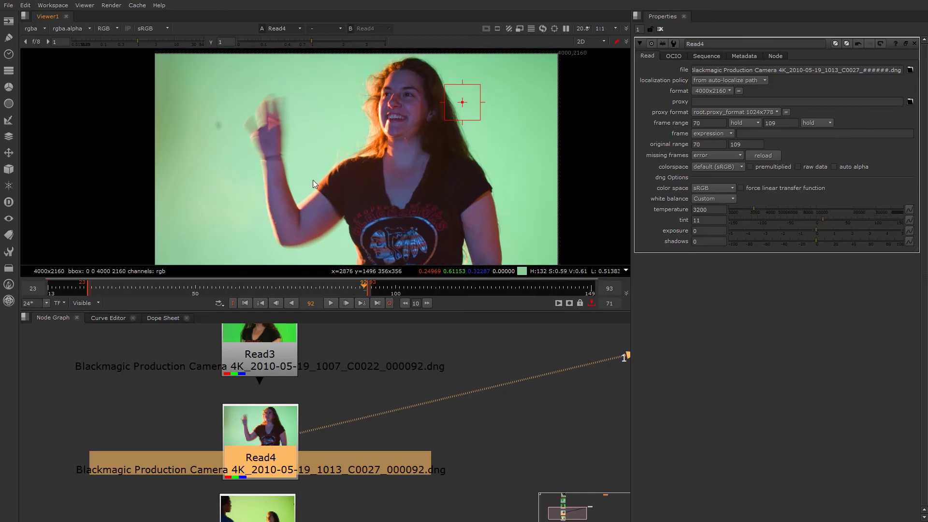
Set Read4's exposure to -0.85
click(805, 229)
drag(802, 229, 796, 230)
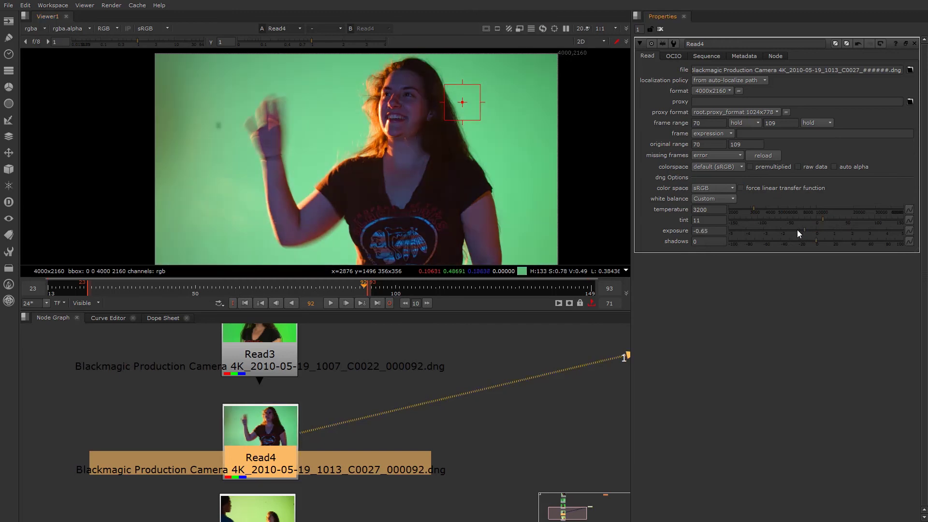
click(802, 230)
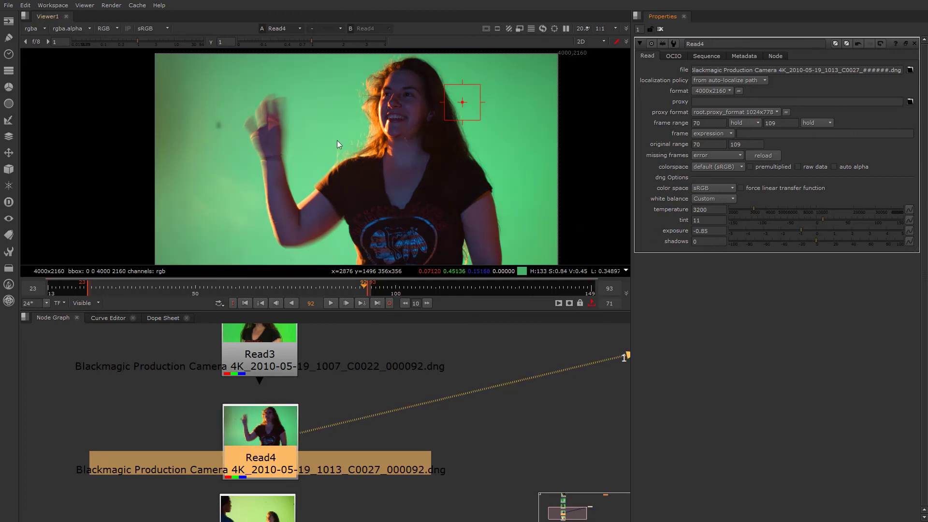
Examine the backlit hair and face edge in Read4 up close, then the whole frame
middle_drag(343, 131, 341, 166)
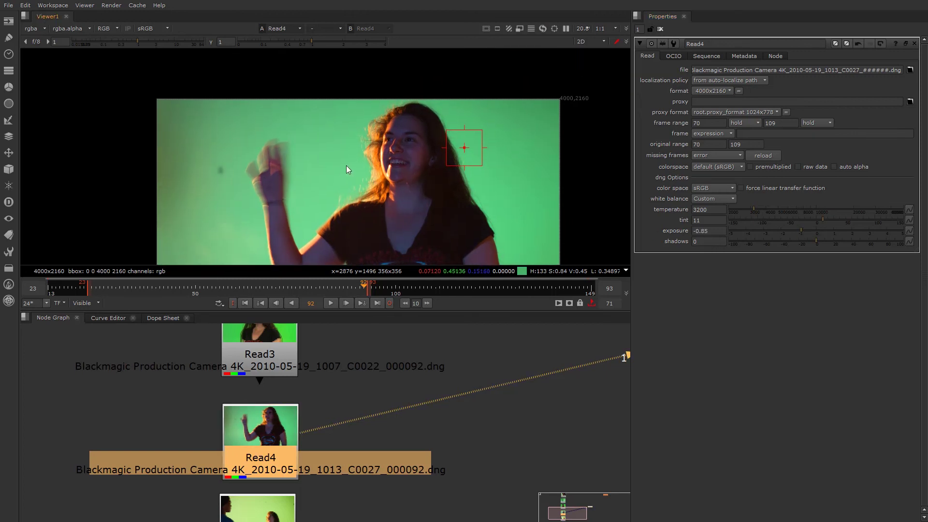
scroll(374, 149, up, 12)
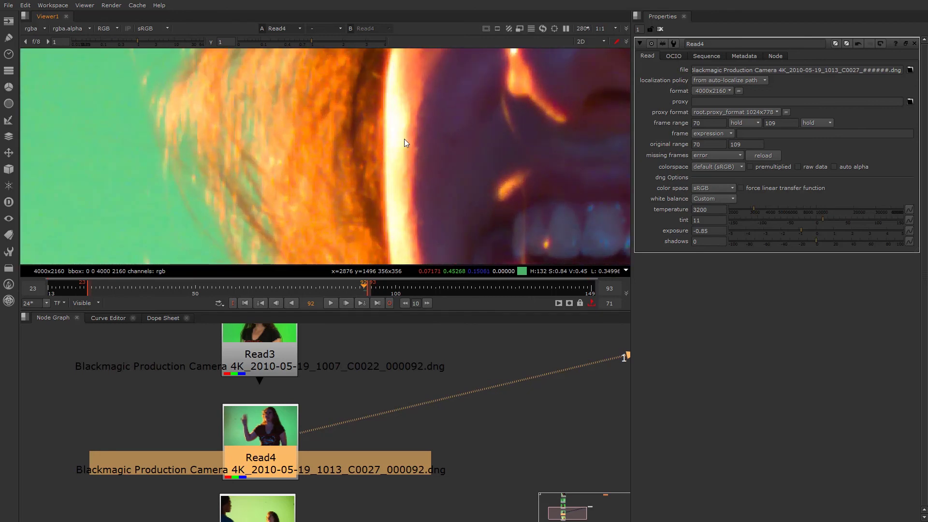
scroll(399, 134, down, 3)
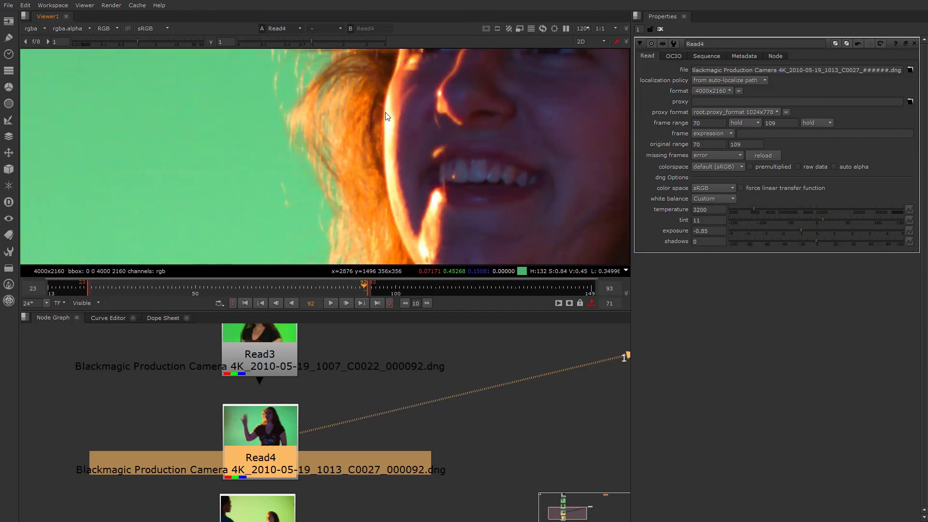
scroll(392, 106, down, 9)
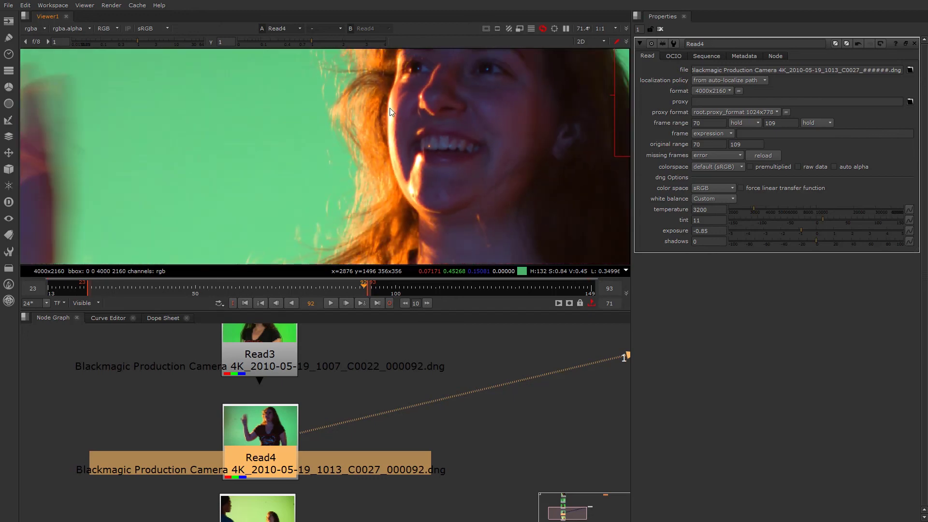
mouse_move(324, 132)
middle_down()
mouse_move(327, 153)
mouse_move(324, 135)
middle_up()
scroll(326, 141, up, 1)
scroll(327, 150, down, 1)
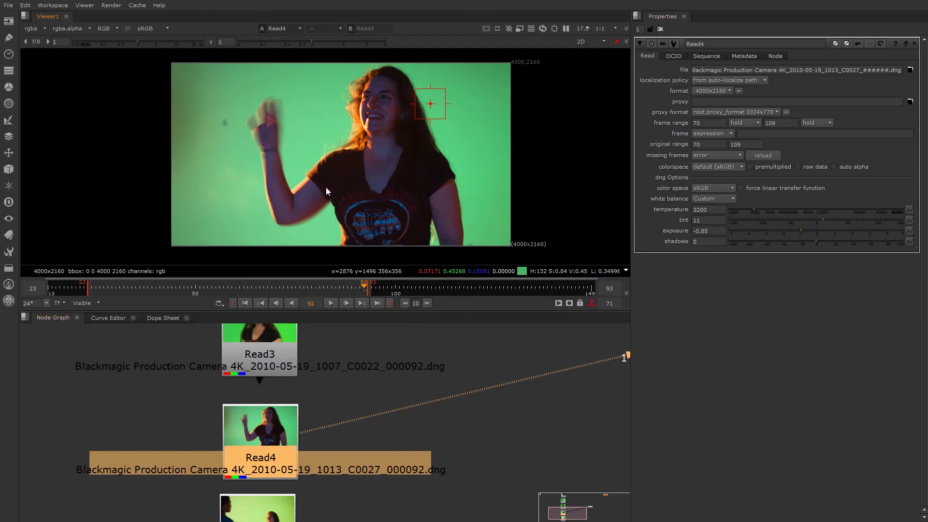
On frame 55, sample the green backdrop beside the actor's shoulder and set Read4's white balance temperature to 3300
click(217, 290)
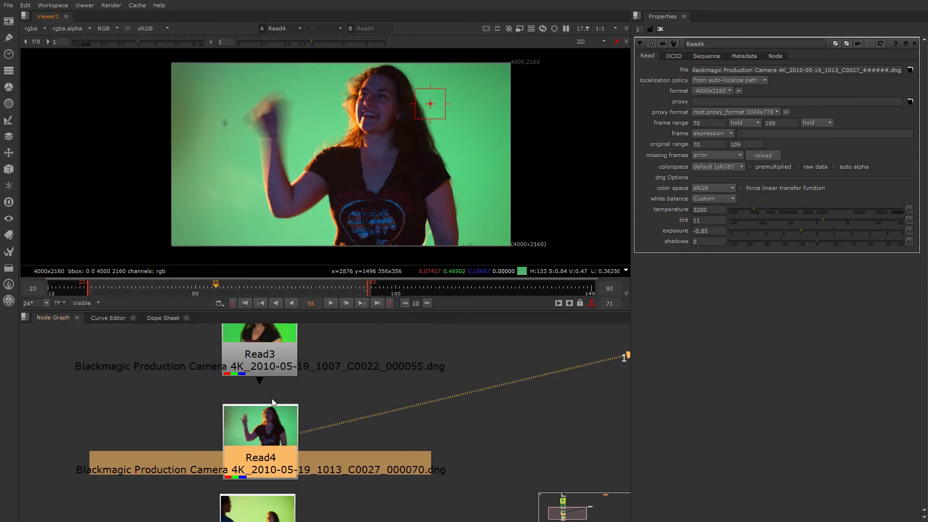
ctrl+shift+drag(470, 142, 494, 178)
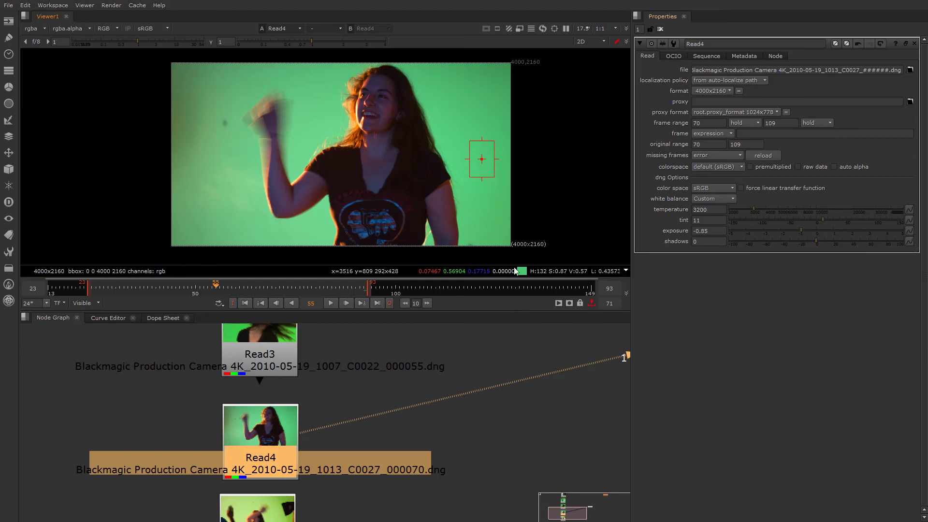
click(709, 209)
text(3300)
key(Return)
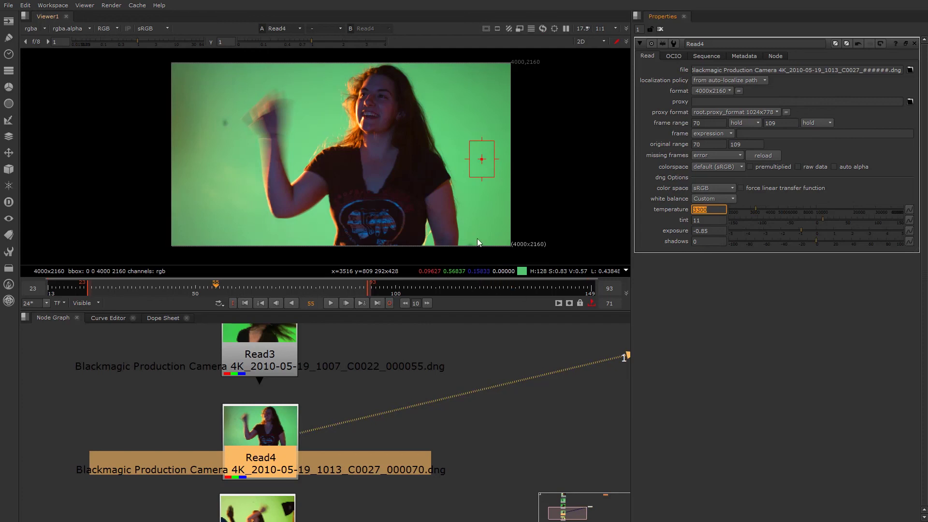
Display Read5 in the viewer at frame 33 and open its properties
scroll(315, 444, down, 2)
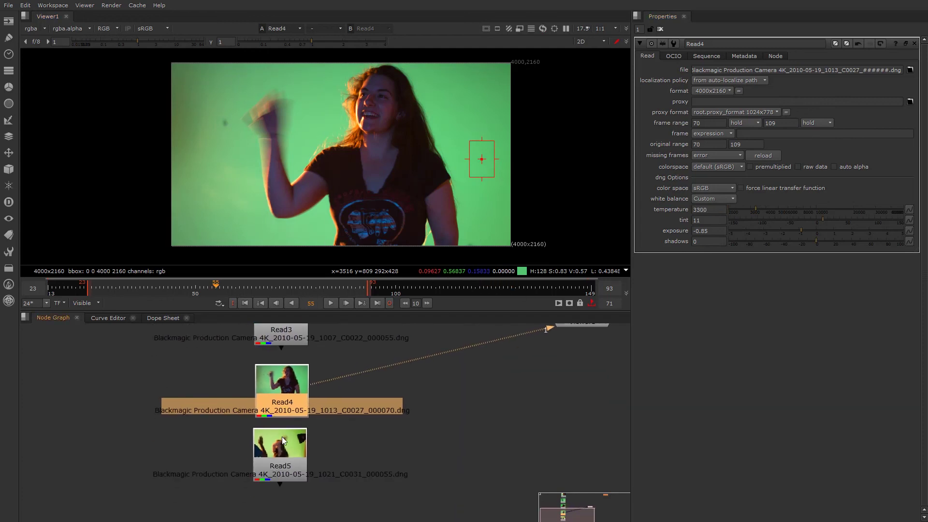
scroll(284, 449, up, 2)
click(284, 449)
key(1)
click(129, 284)
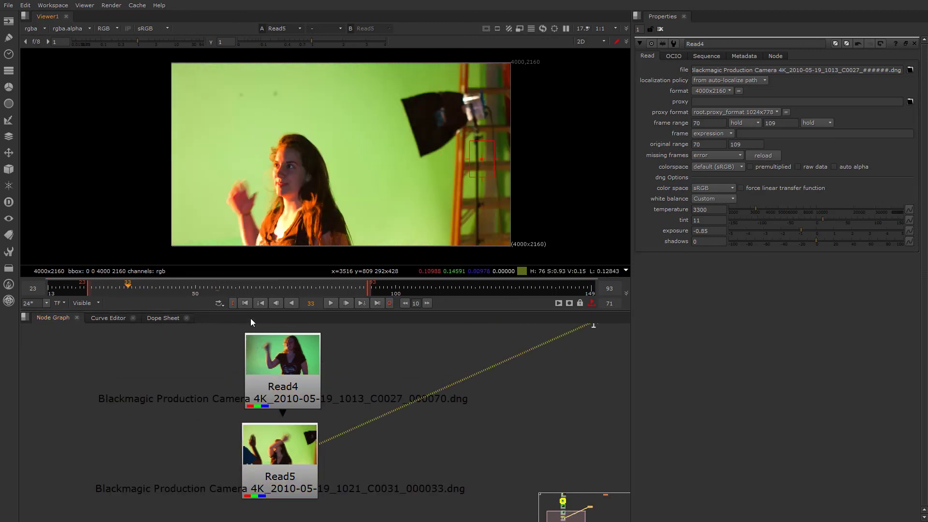
click(286, 451)
double_click(286, 451)
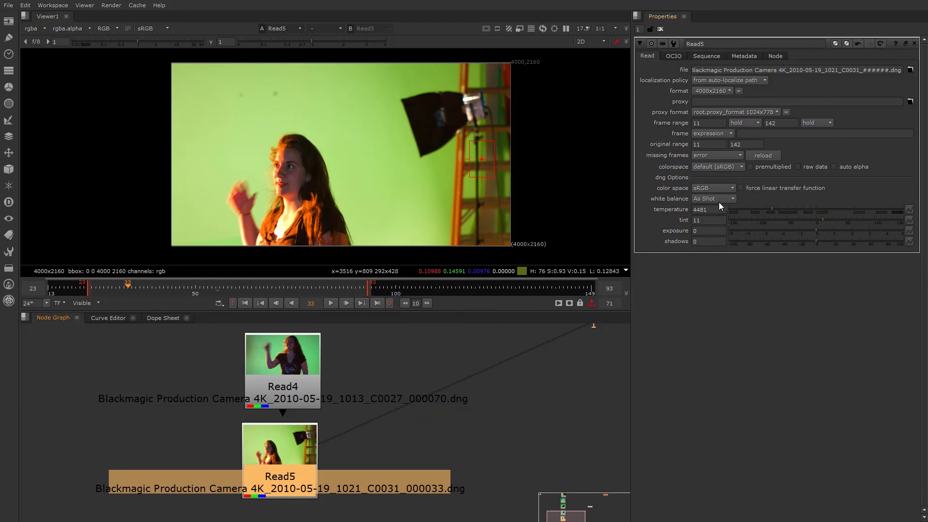
Set Read5's white balance temperature to 3200 and its exposure to -0.7
click(709, 210)
text(3200)
key(Return)
text(3200)
key(Return)
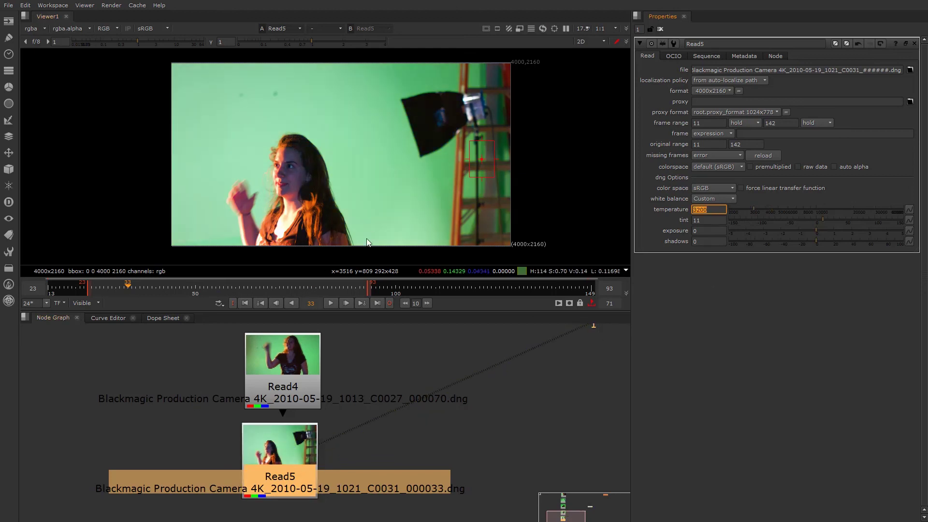
click(801, 231)
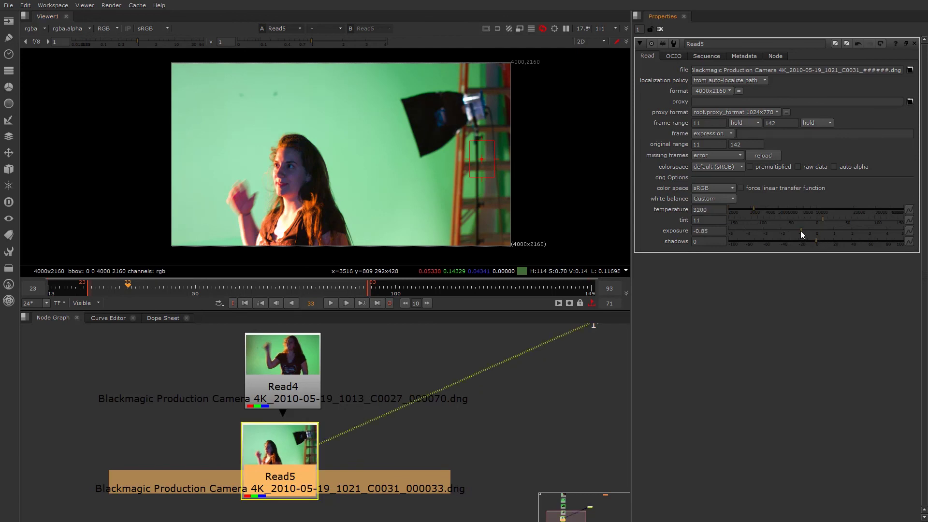
drag(810, 231, 803, 231)
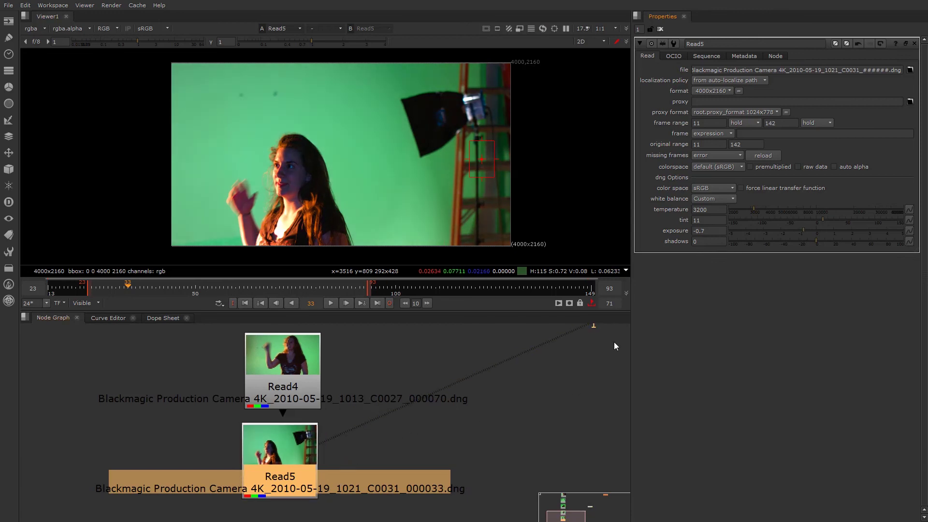
click(893, 69)
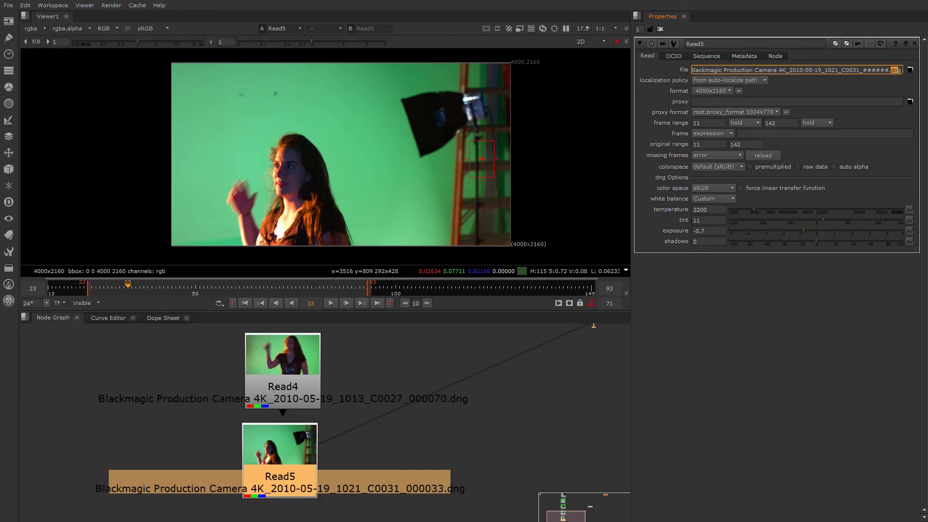
click(866, 70)
click(192, 434)
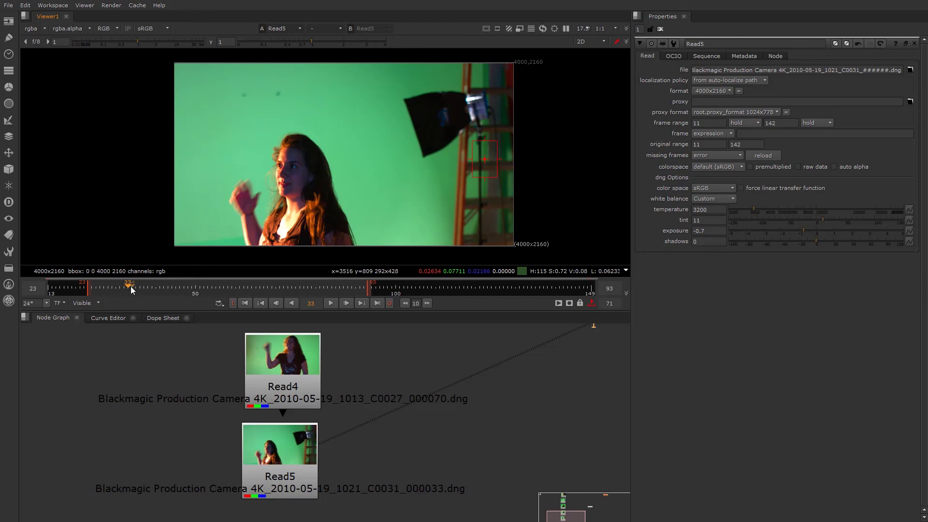
Scrub through Read5's clip to frame 86 and examine the backdrop as the camera moves
drag(163, 290, 294, 286)
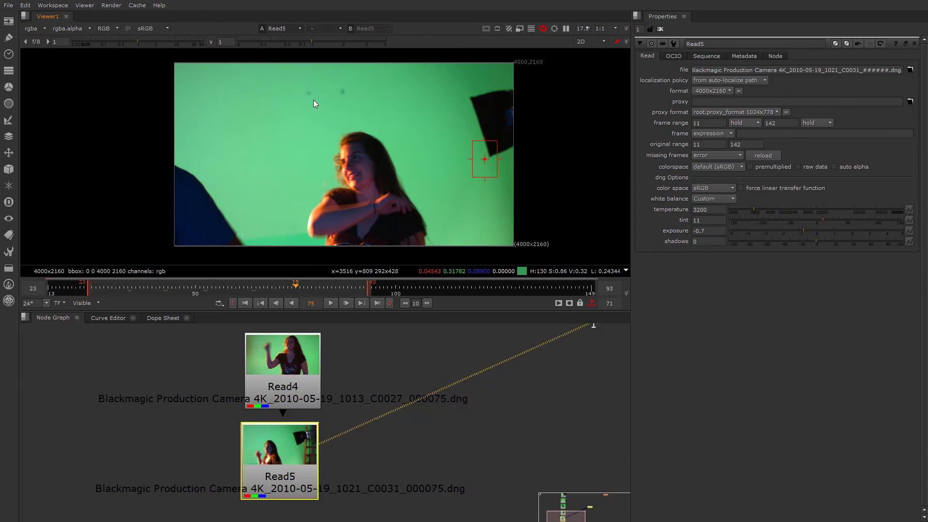
click(340, 287)
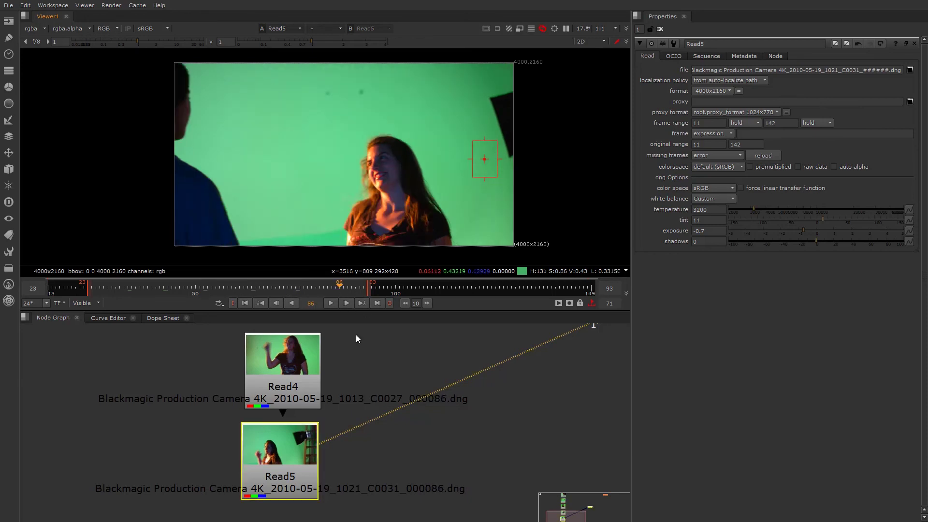
Display Read1 in the viewer and check the close-up of the actor with goggles at frames 37 and 29
scroll(349, 418, down, 6)
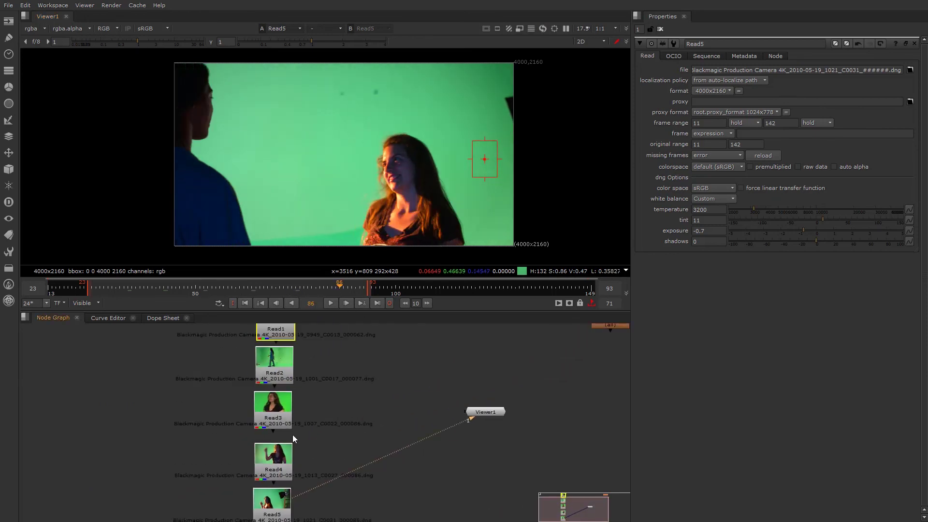
scroll(280, 419, up, 2)
click(280, 389)
key(1)
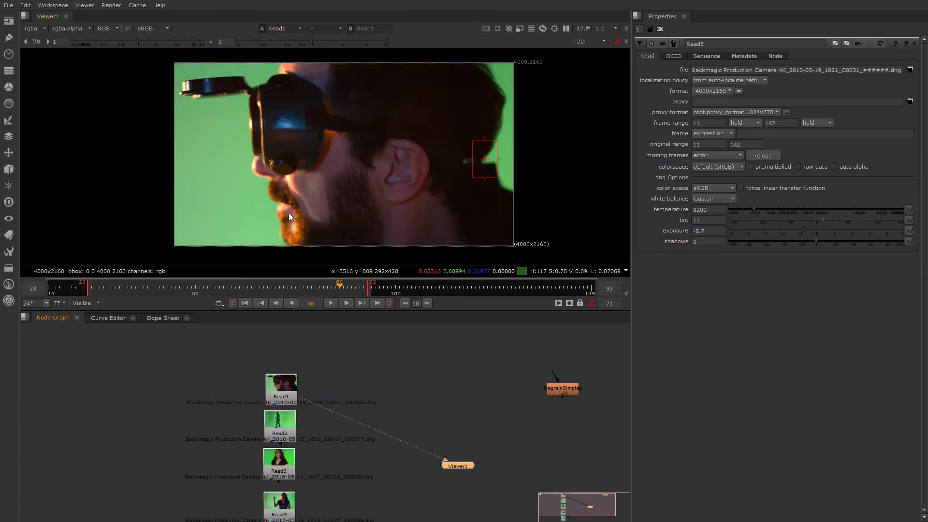
click(142, 287)
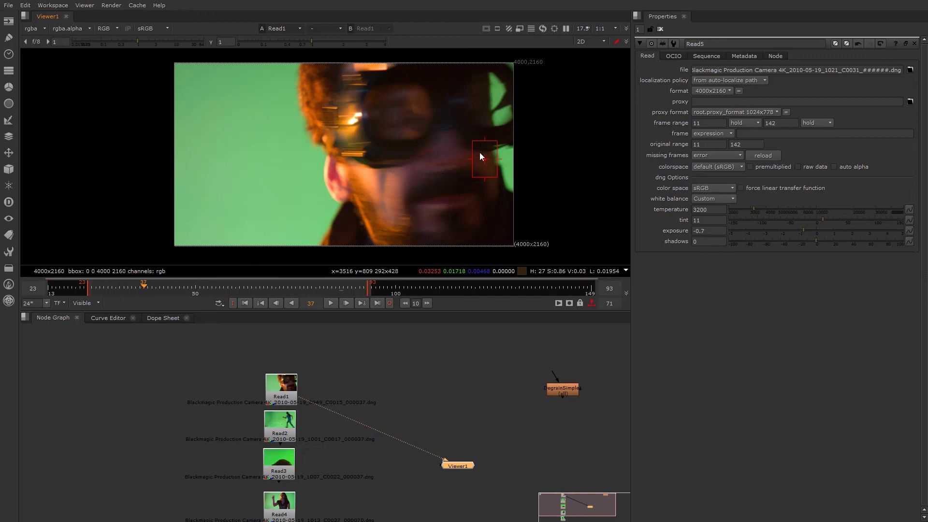
click(111, 286)
Display Read2 at frame 43 and inspect the motion-blurred legs and the blue tracking marker up close
click(287, 431)
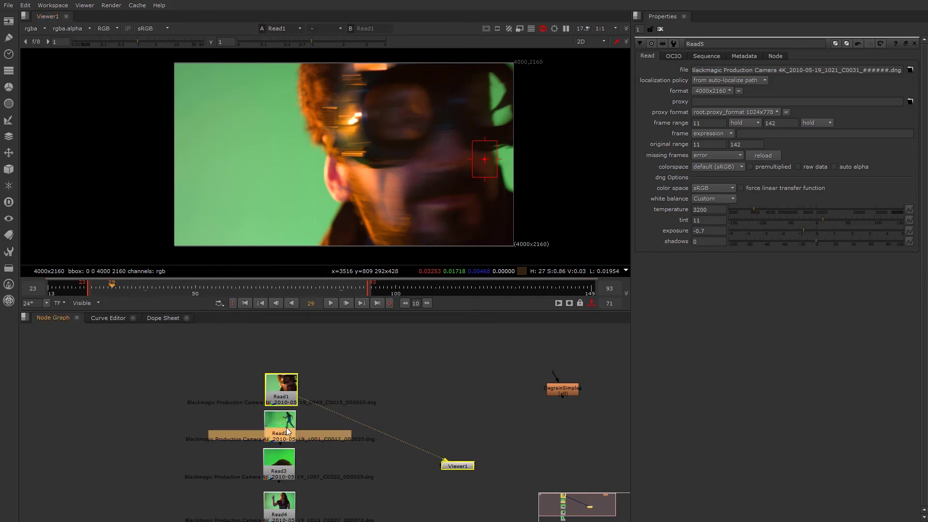
key(1)
click(166, 285)
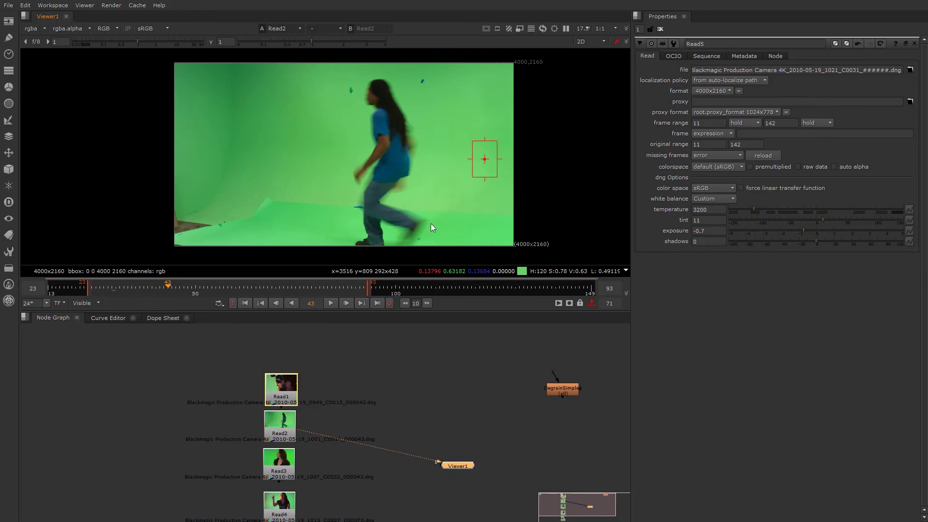
scroll(431, 224, up, 3)
scroll(345, 201, up, 2)
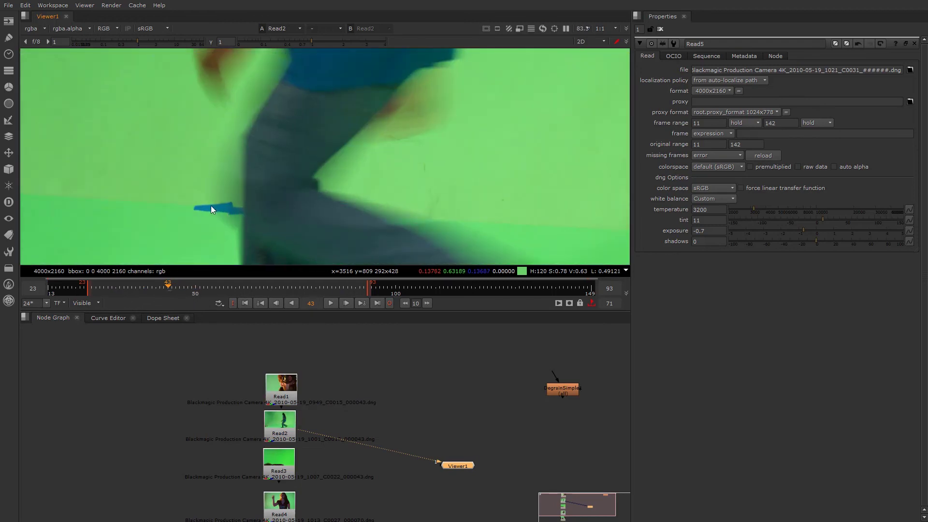
Connect the viewer to Read3 and examine the flying hair against the green backdrop at frame 71
drag(436, 462, 279, 465)
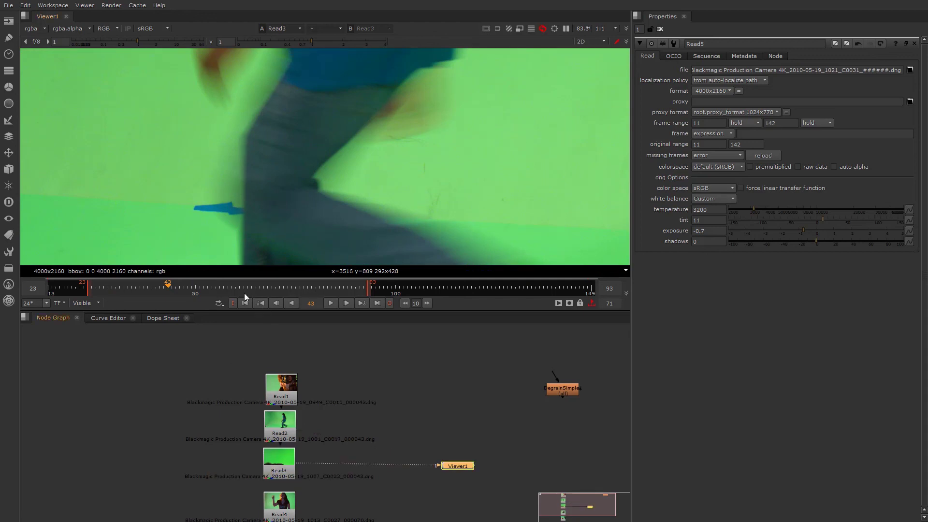
scroll(260, 172, down, 2)
click(280, 287)
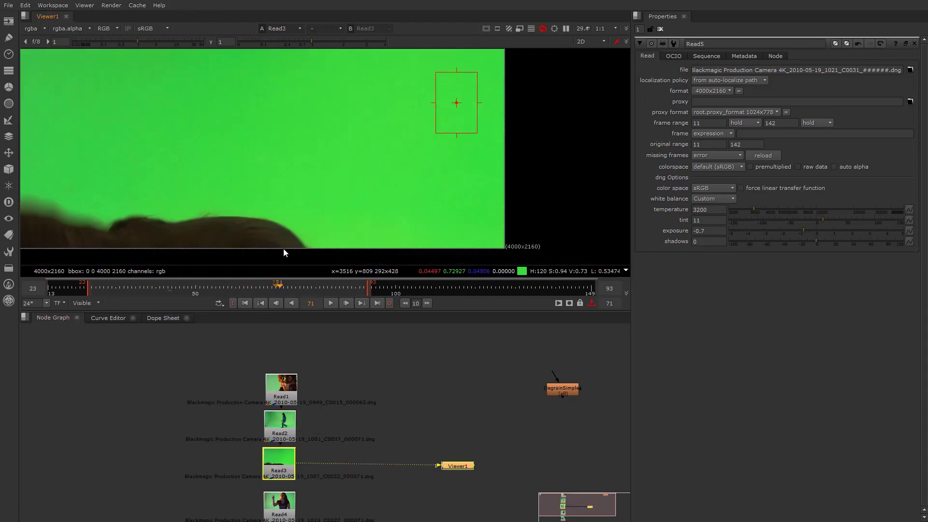
scroll(300, 181, down, 2)
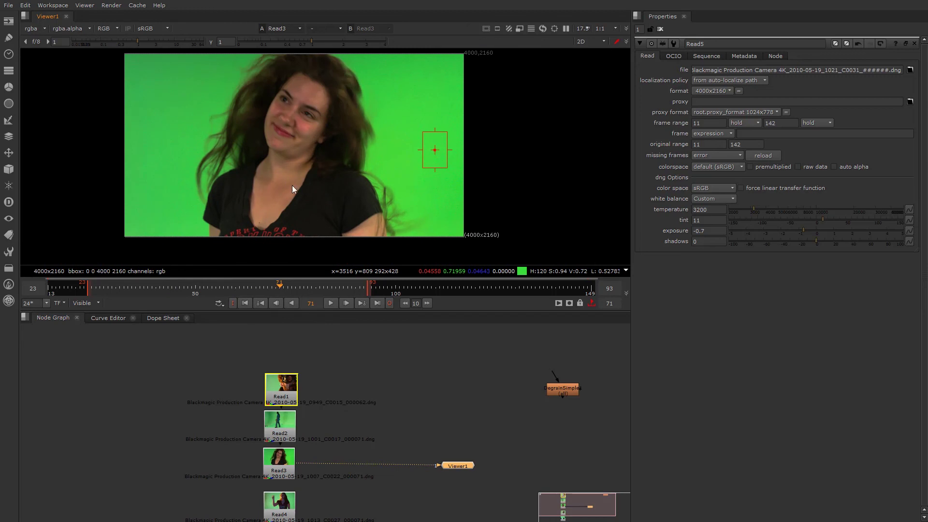
middle_drag(311, 242, 353, 214)
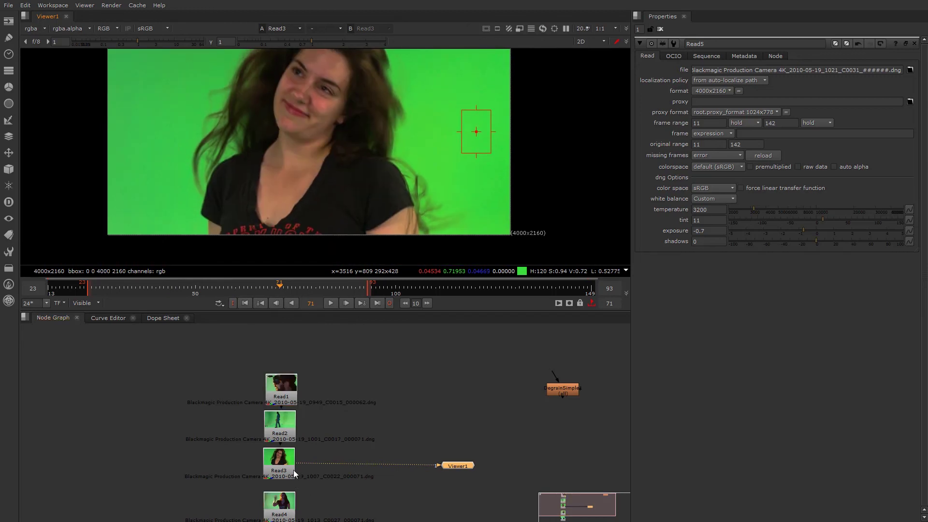
Display Read4 in the viewer at frame 71 and examine the actor's blurred waving hand against the backdrop
middle_drag(294, 479, 296, 418)
click(284, 456)
key(1)
middle_drag(266, 175, 249, 186)
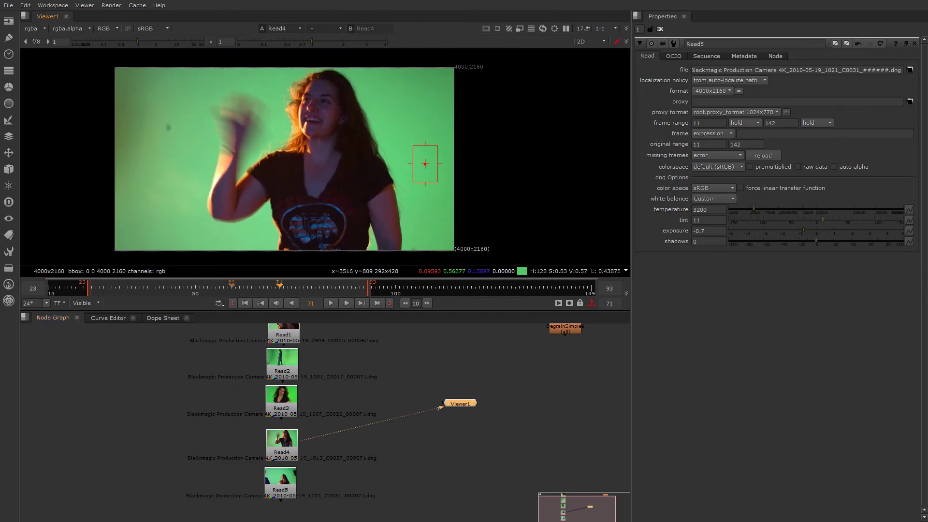
Display Read5 in the viewer and scrub its clip to frame 90 to review the backdrop and both actors
click(288, 488)
key(1)
drag(160, 287, 344, 292)
scroll(361, 472, down, 4)
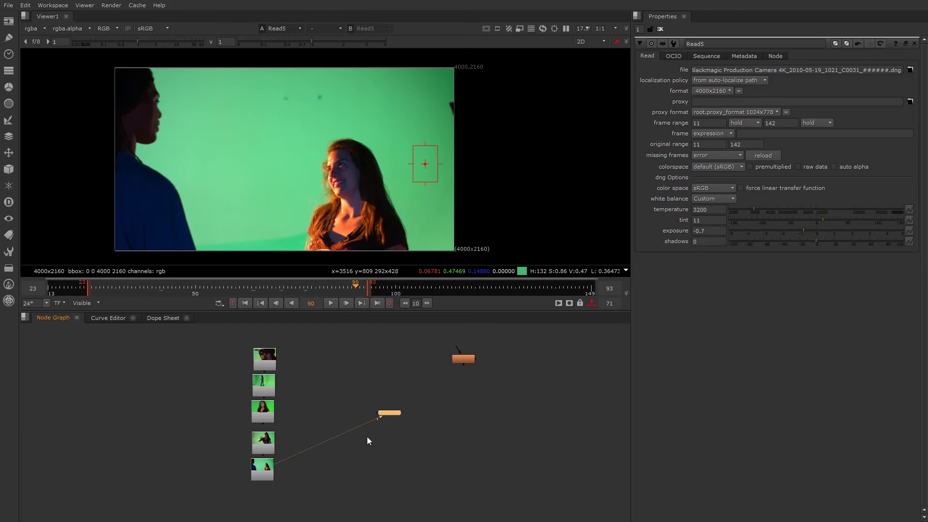
scroll(285, 355, up, 2)
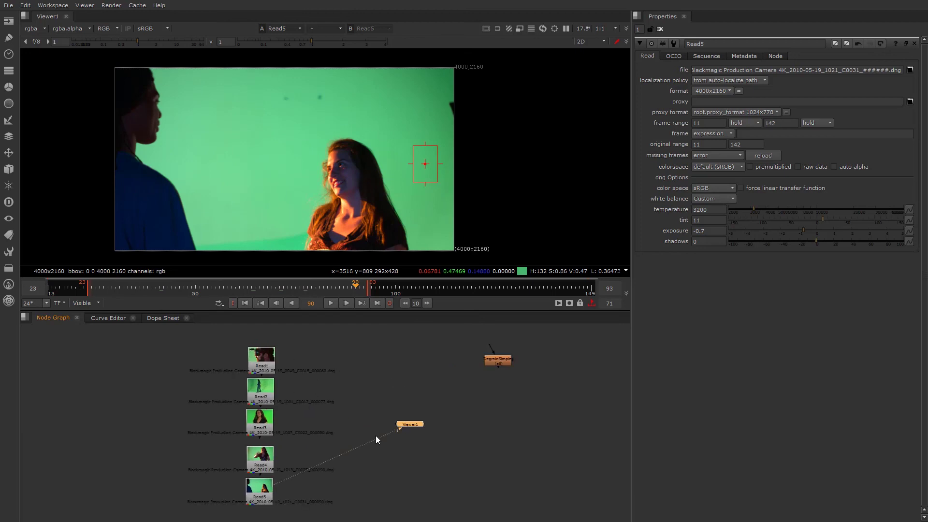
scroll(396, 433, up, 2)
scroll(332, 442, down, 2)
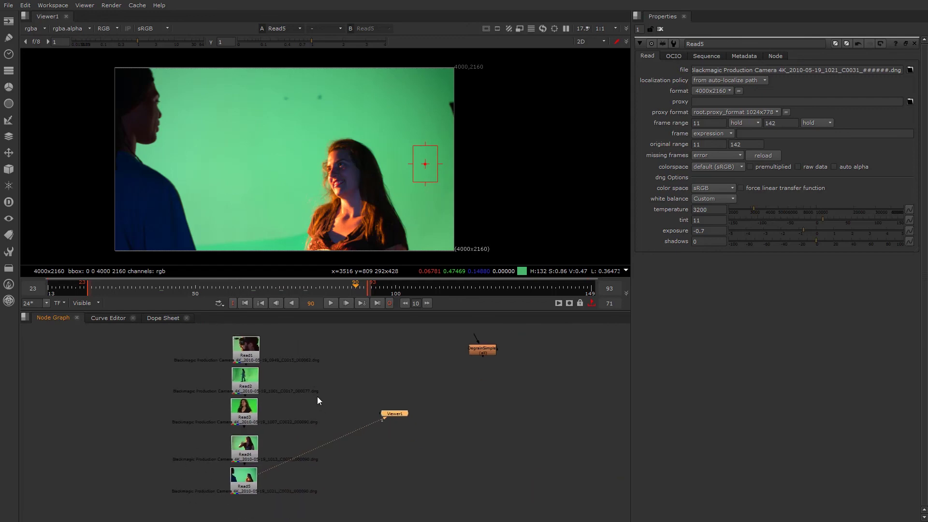